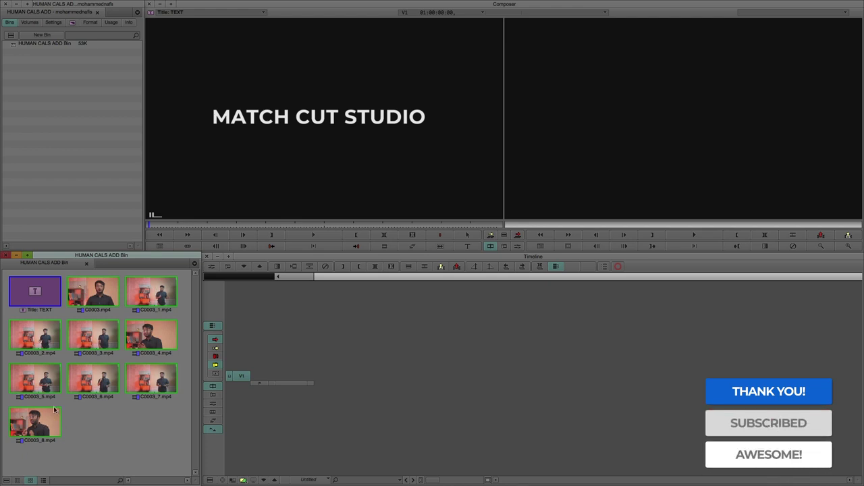
# Step: Start deleting the Title: TEXT clip, then cancel to keep it in the bin
pyautogui.click(41, 300)
pyautogui.press('Delete')
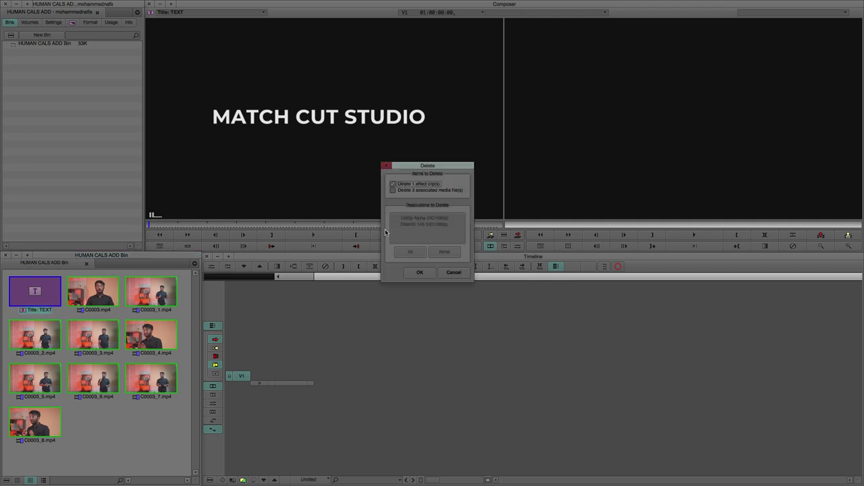
pyautogui.click(448, 271)
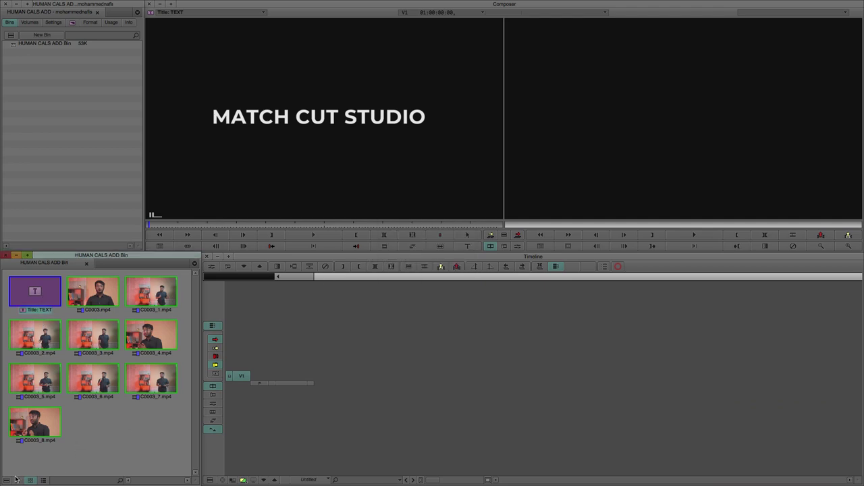
# Step: Show the bin as a text list sorted by Name ascending, then select every C0003 clip
pyautogui.click(17, 478)
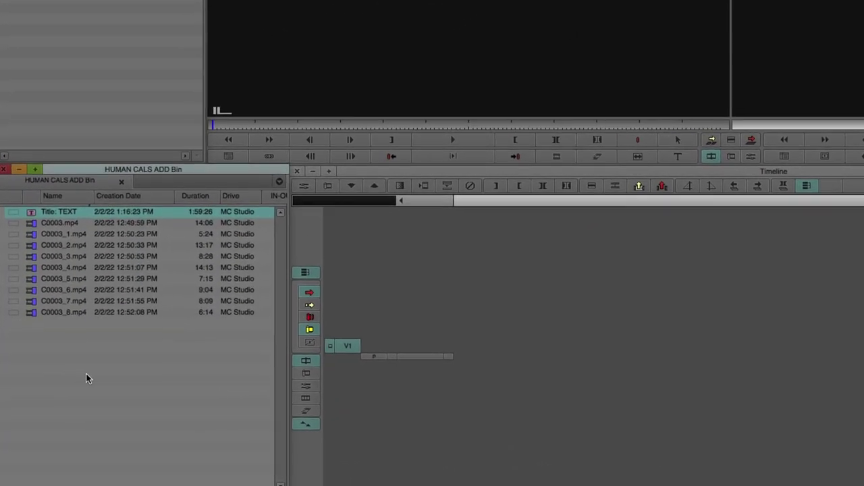
pyautogui.moveTo(89, 371); pyautogui.dragTo(21, 211)
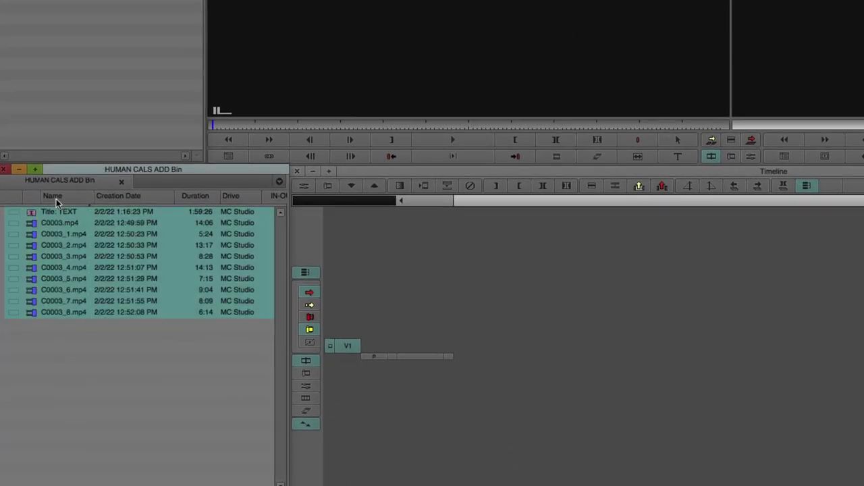
pyautogui.rightClick(57, 202)
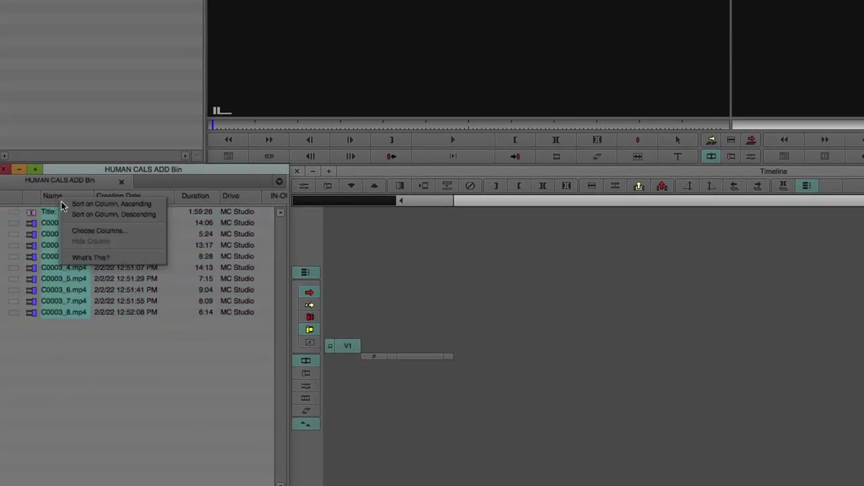
pyautogui.click(98, 205)
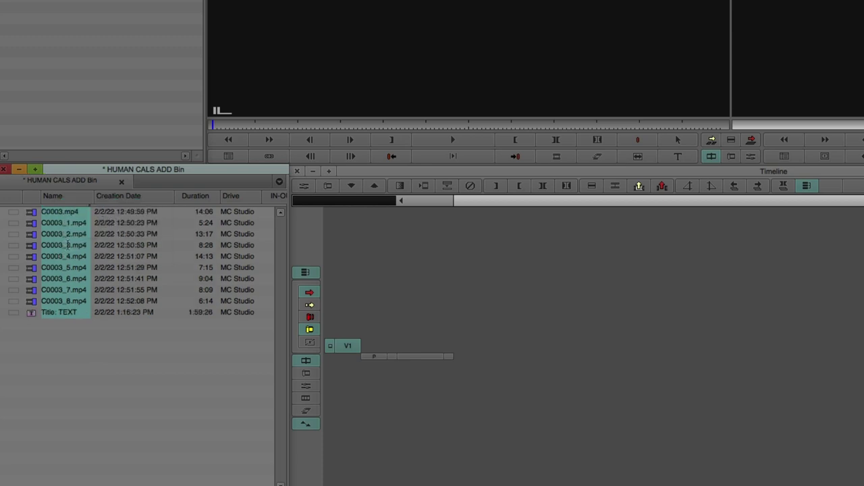
pyautogui.click(50, 368)
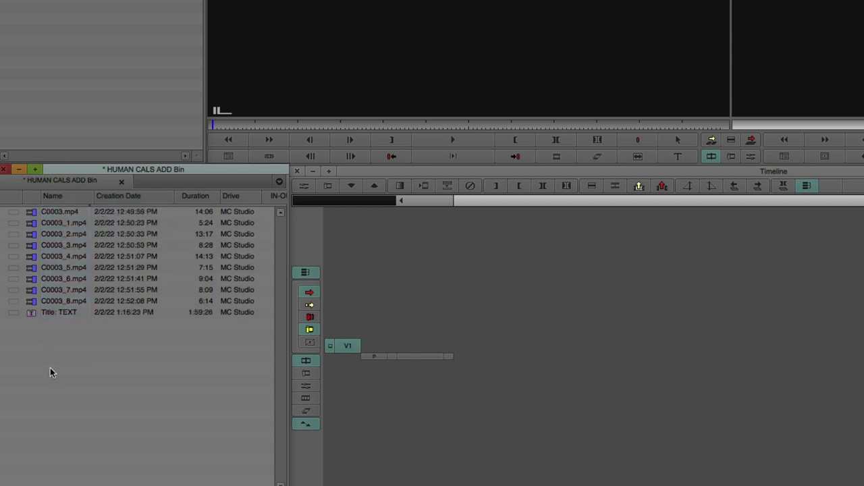
pyautogui.click(33, 302)
pyautogui.keyDown('shift'); pyautogui.click(32, 212); pyautogui.keyUp('shift')
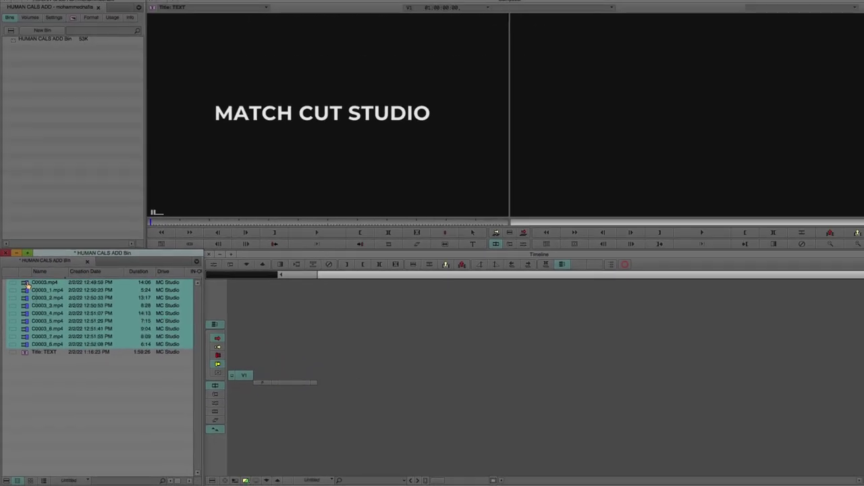
# Step: Drag the nine C0003 clips into a new sequence and rename it SOURCE RC
pyautogui.moveTo(26, 283); pyautogui.dragTo(428, 349)
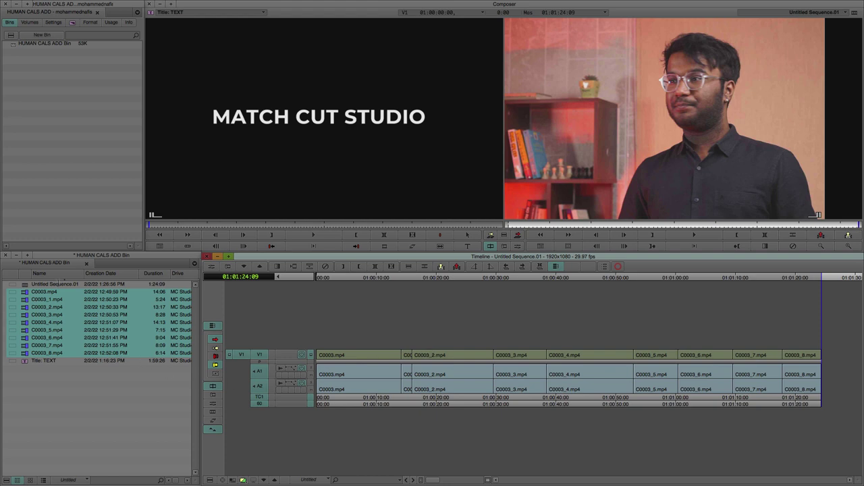
pyautogui.click(65, 283)
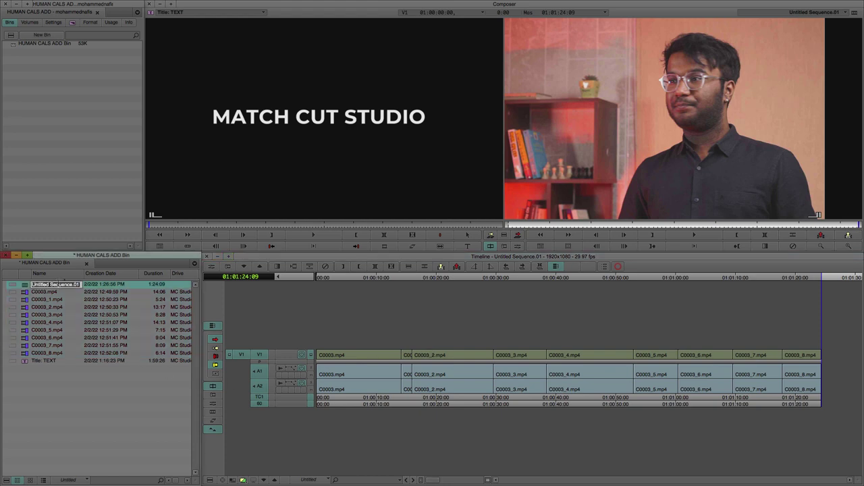
pyautogui.write('SOUR')
pyautogui.write('CE RC')
# Step: Turn on audio waveforms for tracks A1 and A2 and pick the A2 waveform display
pyautogui.click(281, 368)
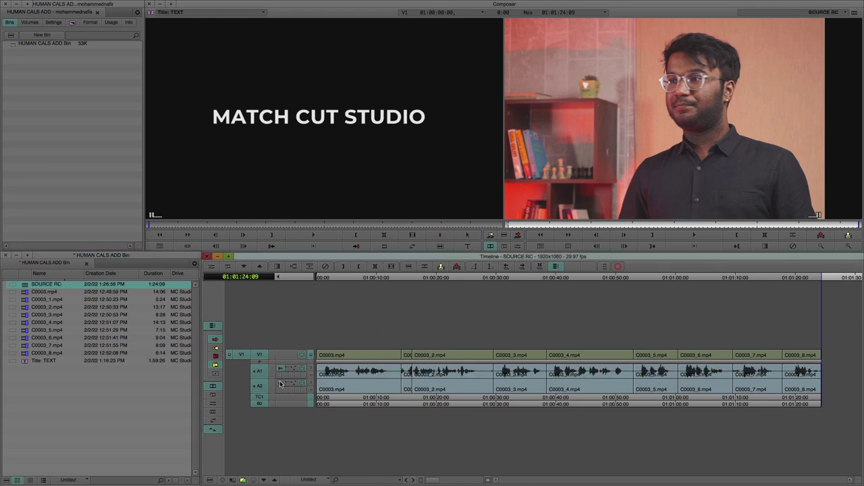
pyautogui.click(281, 384)
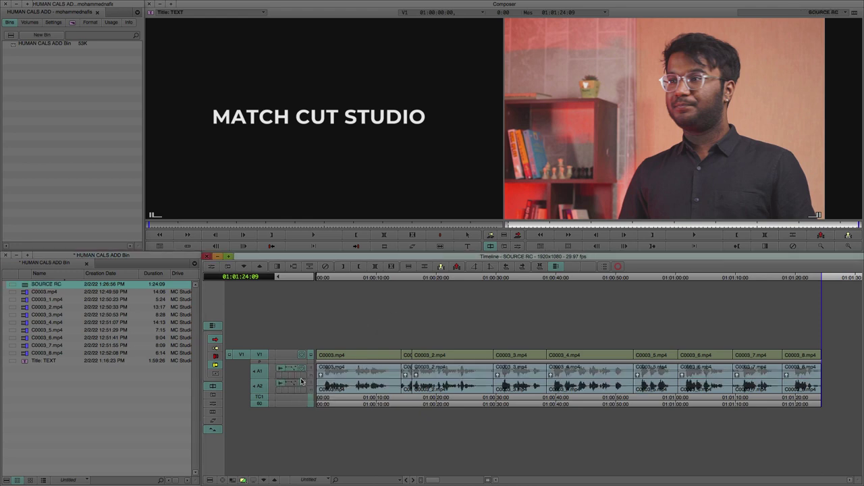
pyautogui.click(299, 383)
pyautogui.click(312, 395)
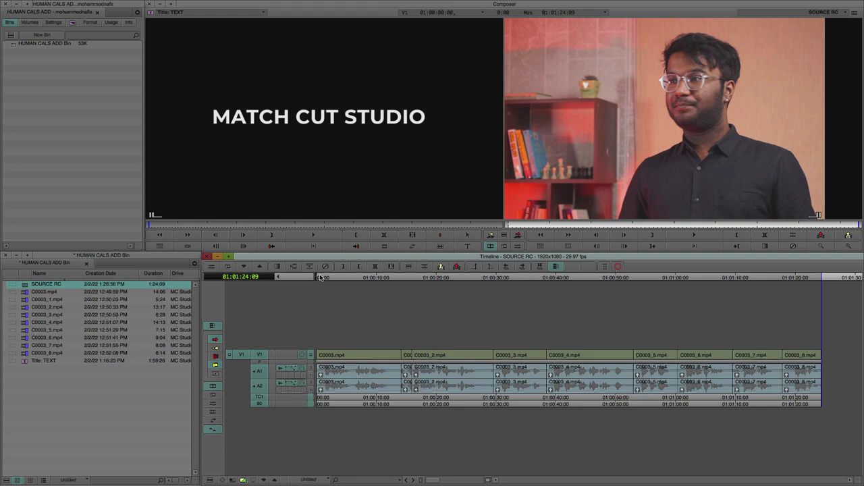
# Step: Return to the sequence start and load SOURCE RC from the bin into the Source monitor
pyautogui.press('Home')
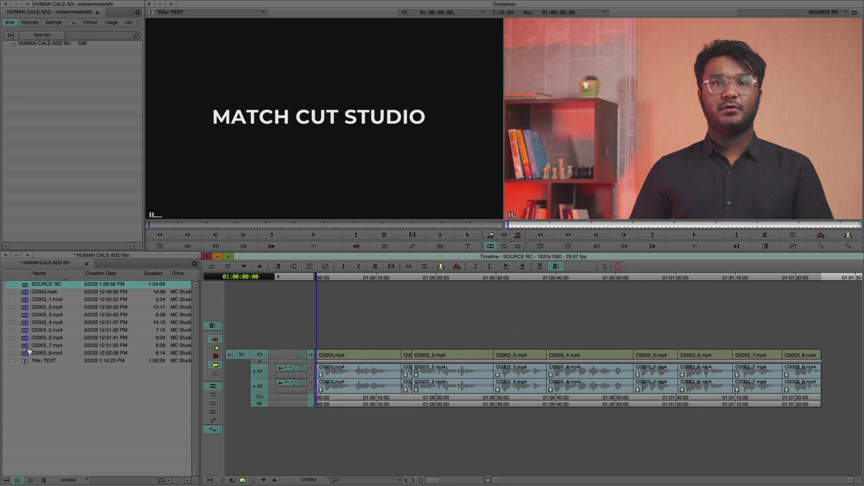
pyautogui.click(20, 286)
pyautogui.moveTo(122, 243); pyautogui.dragTo(263, 148)
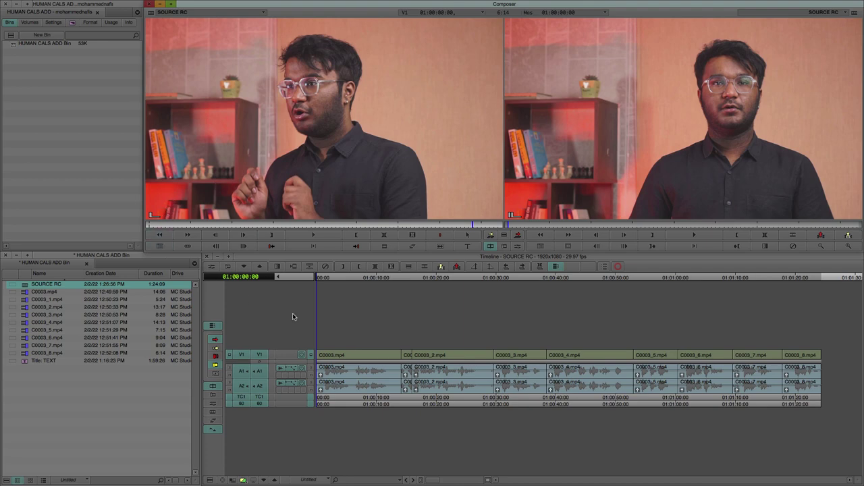
# Step: Create a new empty sequence in the bin named ROUCH CUT SEQ 1 and select it
pyautogui.rightClick(79, 395)
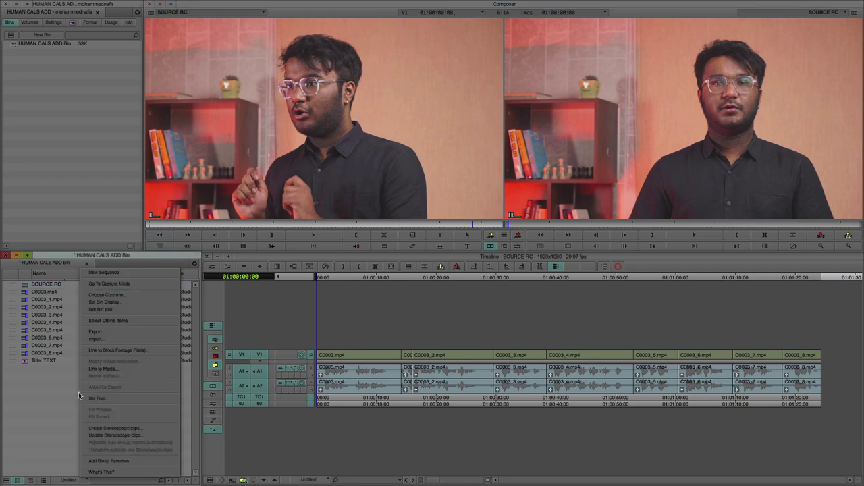
pyautogui.click(110, 274)
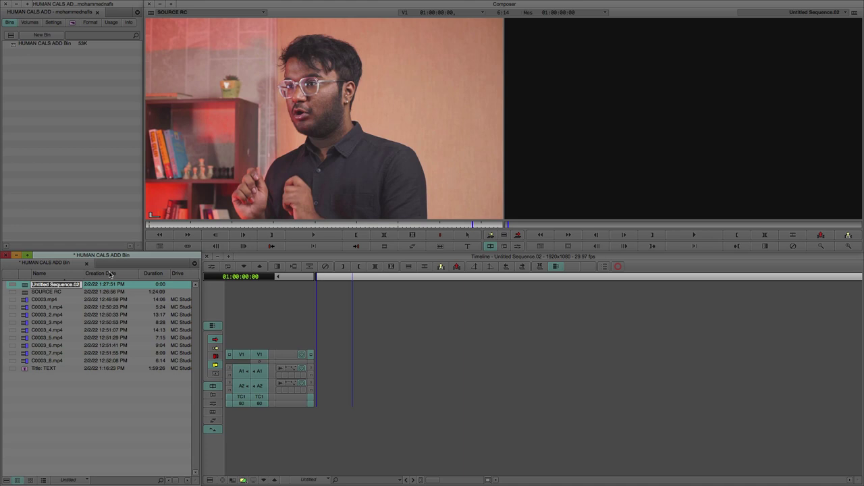
pyautogui.write('ROUGH CUT SEQ 1')
pyautogui.click(90, 397)
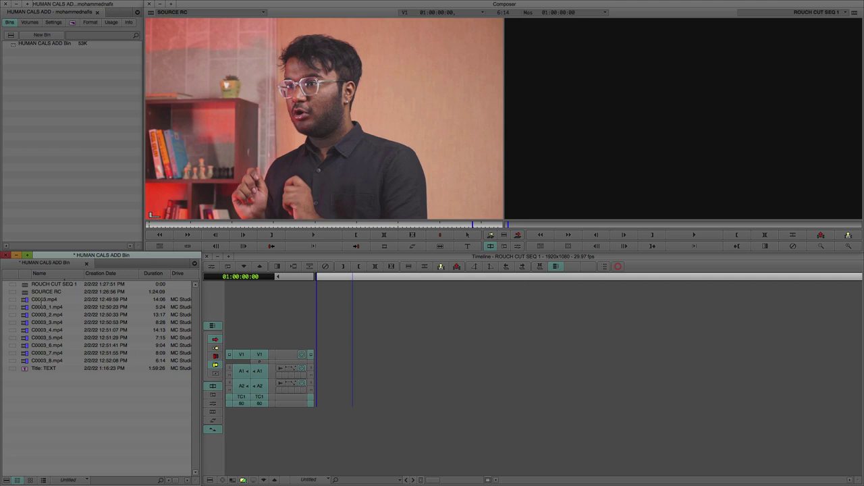
pyautogui.click(27, 286)
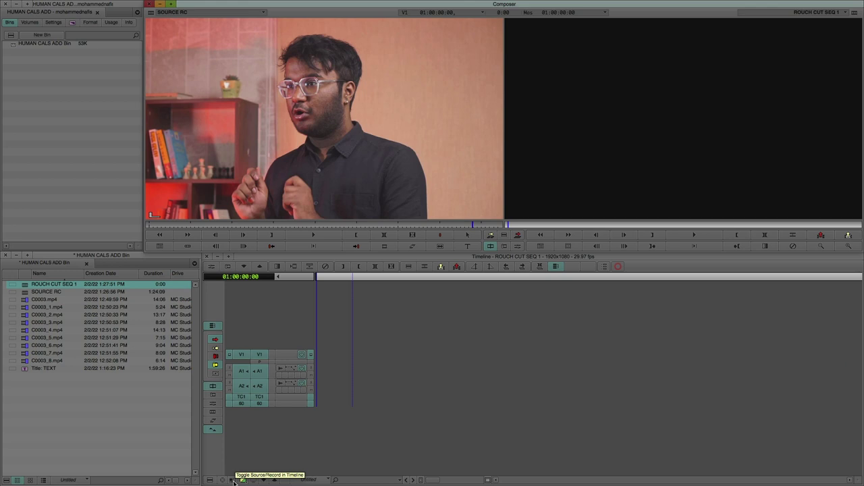
# Step: Open the Command Palette (Super+3) and the Keyboard settings side by side
pyautogui.press('super+3')
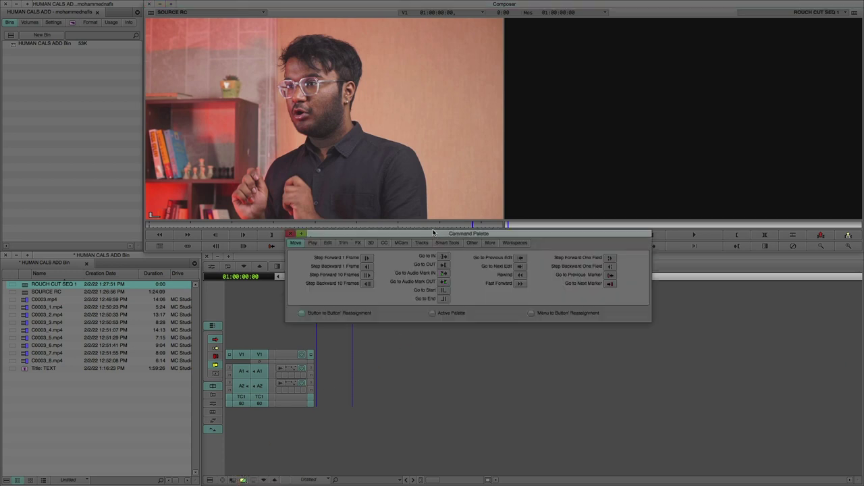
pyautogui.moveTo(435, 233); pyautogui.dragTo(432, 191)
pyautogui.click(53, 24)
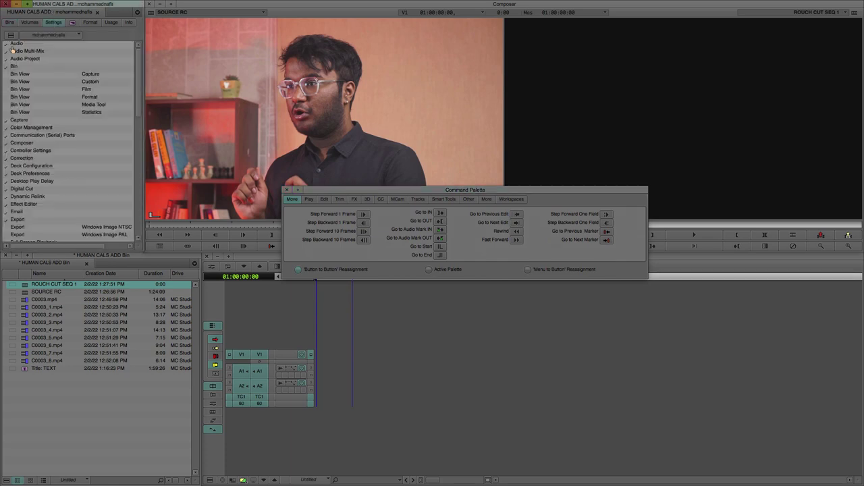
pyautogui.scroll(-5, 13, 50)
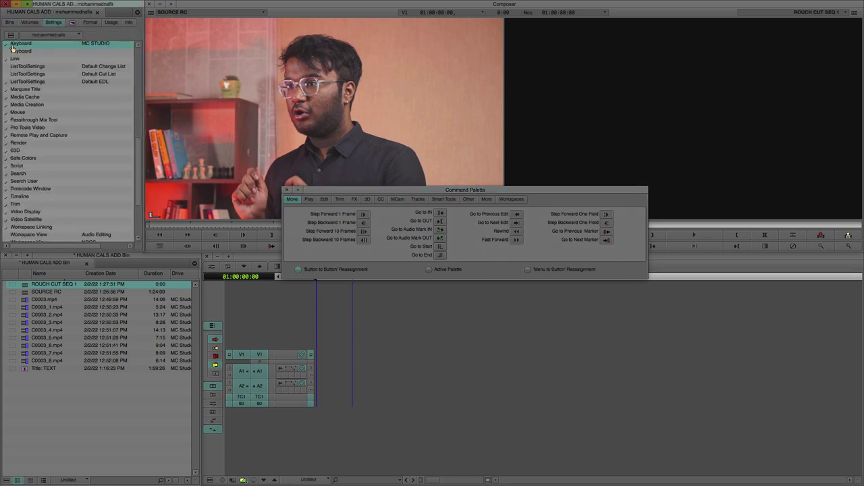
pyautogui.doubleClick(12, 45)
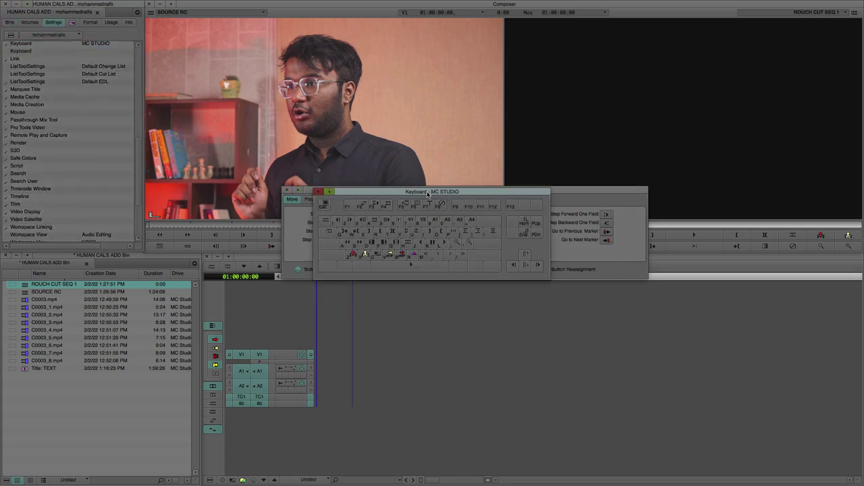
pyautogui.moveTo(427, 194); pyautogui.dragTo(511, 312)
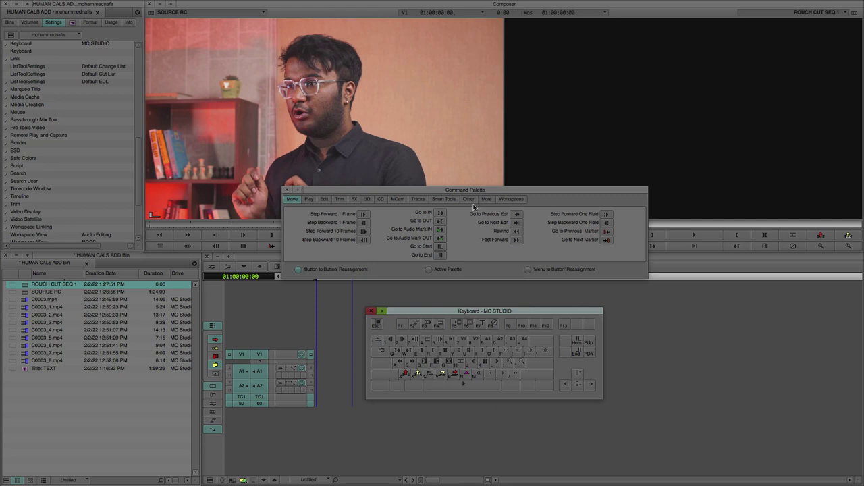
# Step: Map Toggle Source/Record in Timeline from the Other tab onto a key, then close both windows
pyautogui.click(452, 198)
pyautogui.click(468, 199)
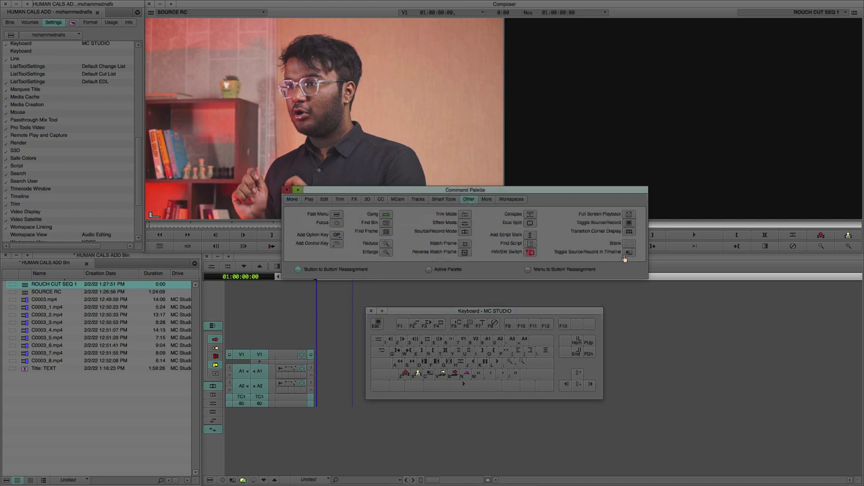
pyautogui.moveTo(624, 255); pyautogui.dragTo(406, 375)
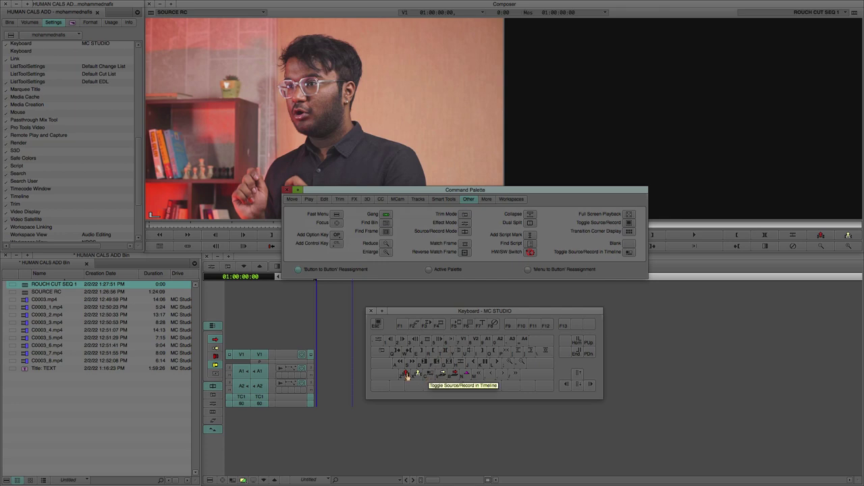
pyautogui.click(370, 308)
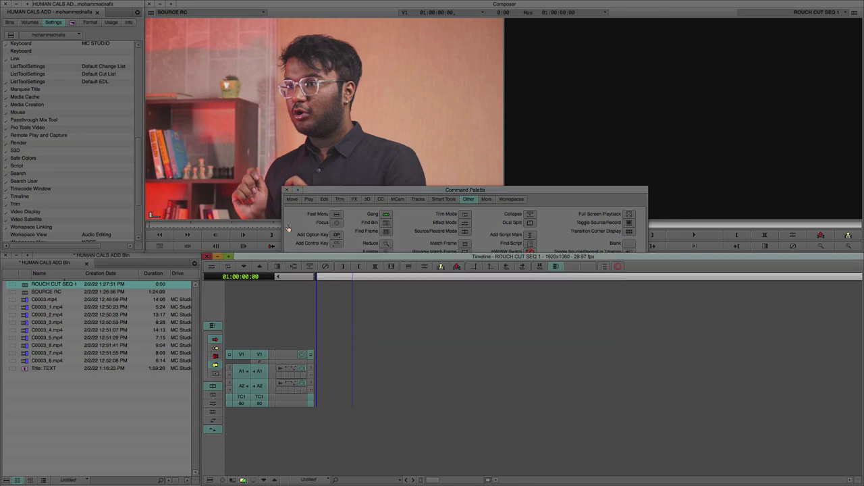
pyautogui.click(287, 190)
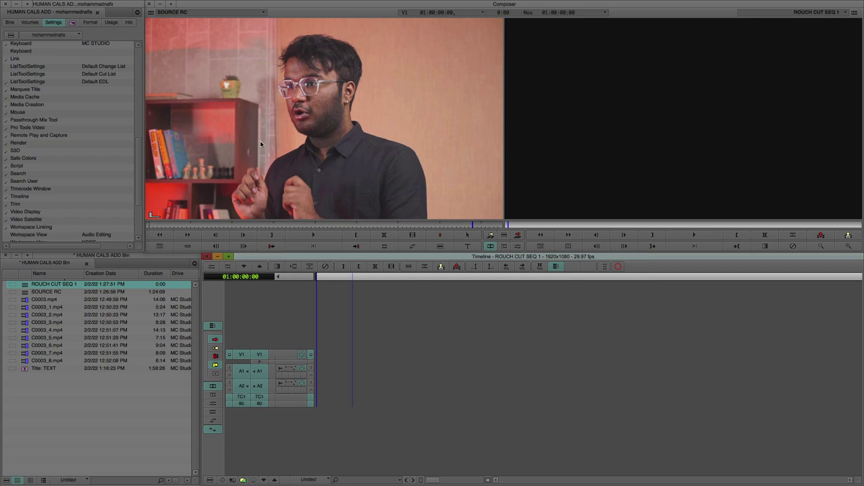
# Step: Toggle the timeline to show the SOURCE RC sequence and its nine clips
pyautogui.moveTo(261, 143)
pyautogui.mouseDown()
pyautogui.moveTo(429, 290)
pyautogui.moveTo(356, 309)
pyautogui.mouseUp()
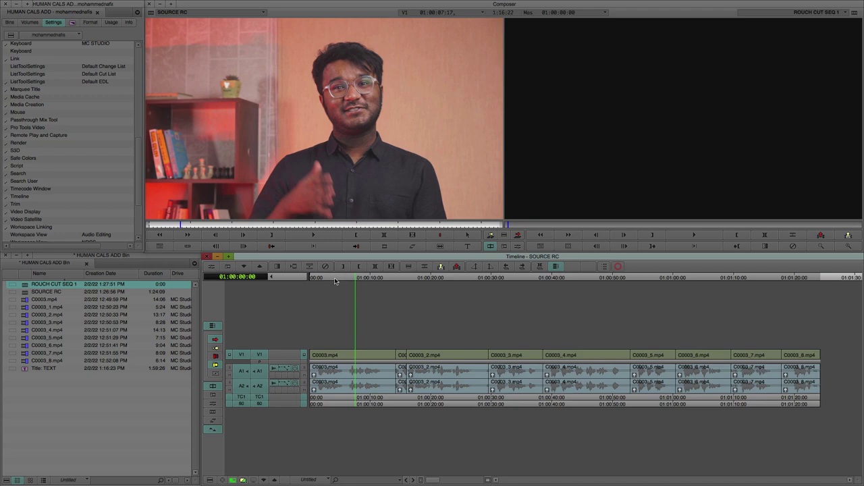
# Step: Zoom in on SOURCE RC and mark an IN point just after the start of C0003.mp4
pyautogui.moveTo(335, 281); pyautogui.dragTo(316, 277)
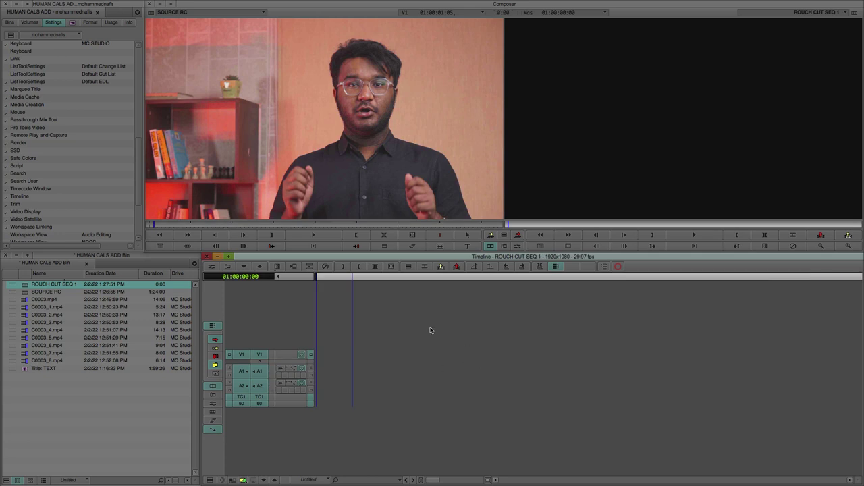
pyautogui.click(490, 234)
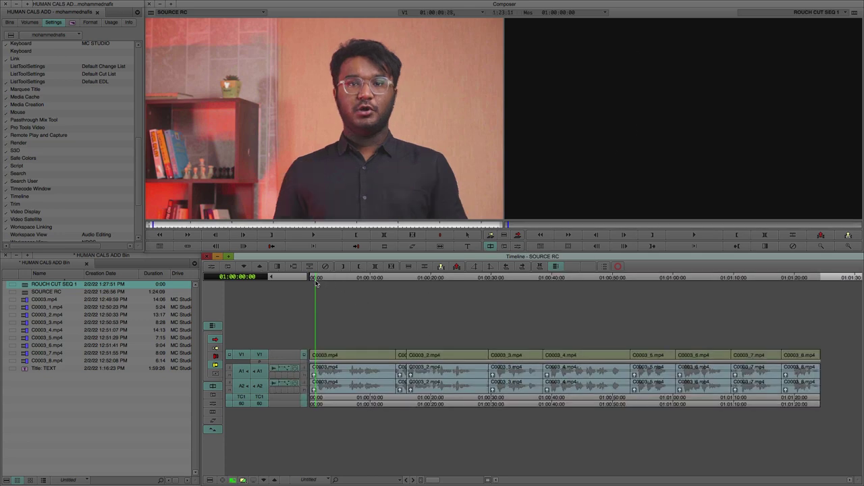
pyautogui.hotkey('ctrl', ']')
pyautogui.hotkey('ctrl', ']')
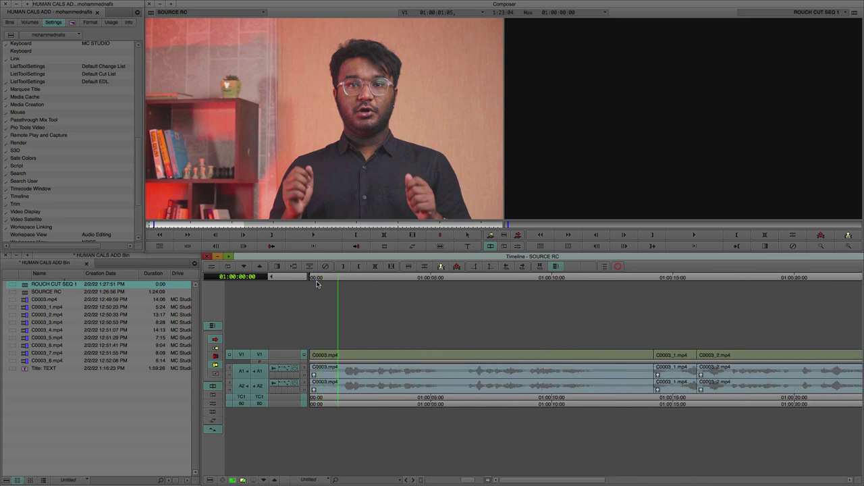
pyautogui.click(312, 282)
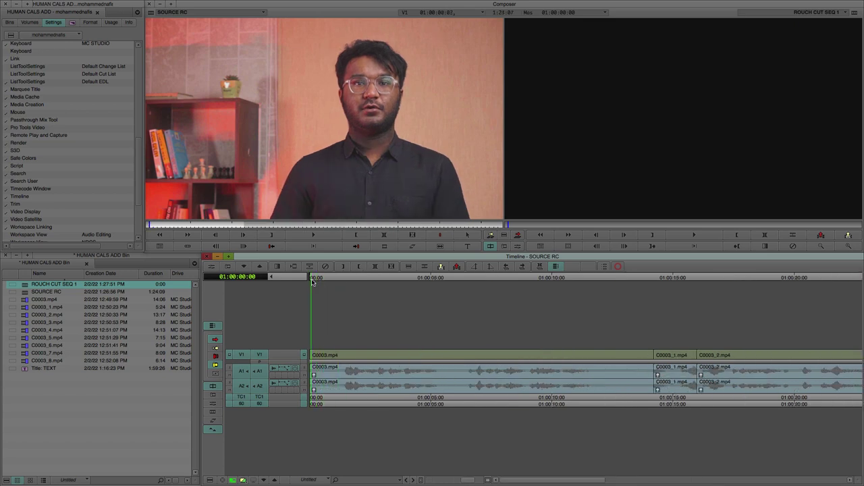
pyautogui.moveTo(311, 282); pyautogui.dragTo(343, 291)
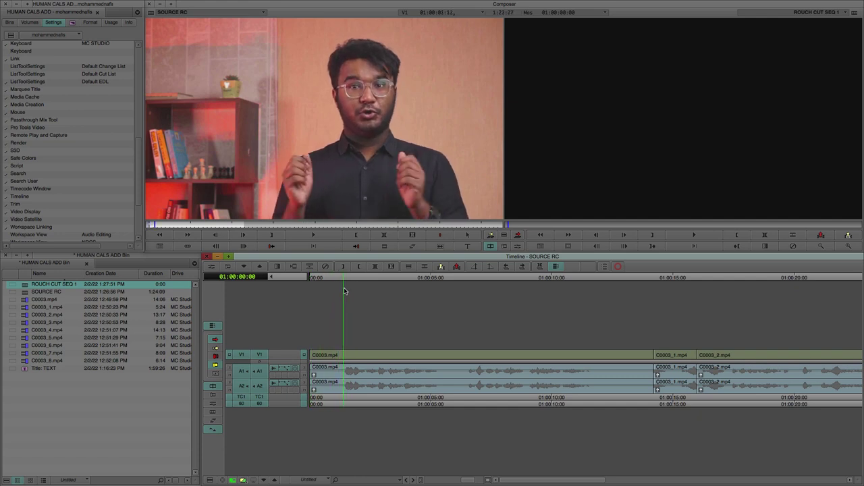
pyautogui.press('i')
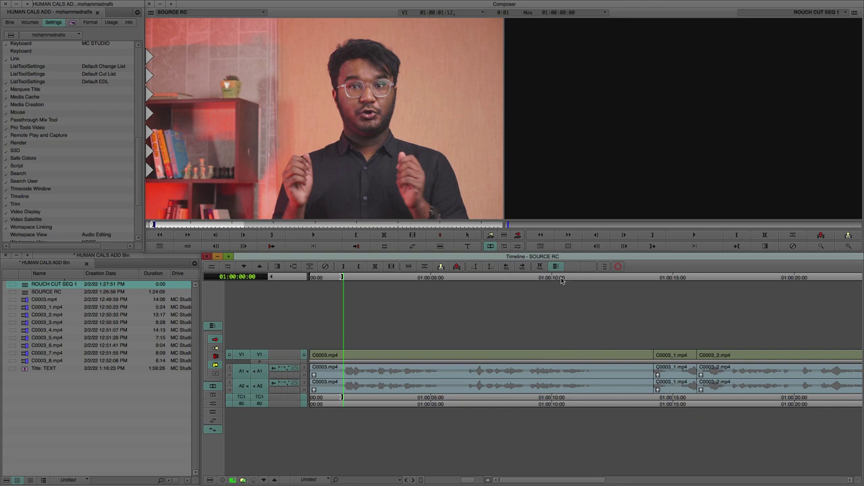
# Step: Mark the OUT point around 01:00:11 and switch back to the empty ROUCH CUT SEQ 1
pyautogui.moveTo(465, 280)
pyautogui.mouseDown()
pyautogui.moveTo(547, 283)
pyautogui.moveTo(590, 297)
pyautogui.mouseUp()
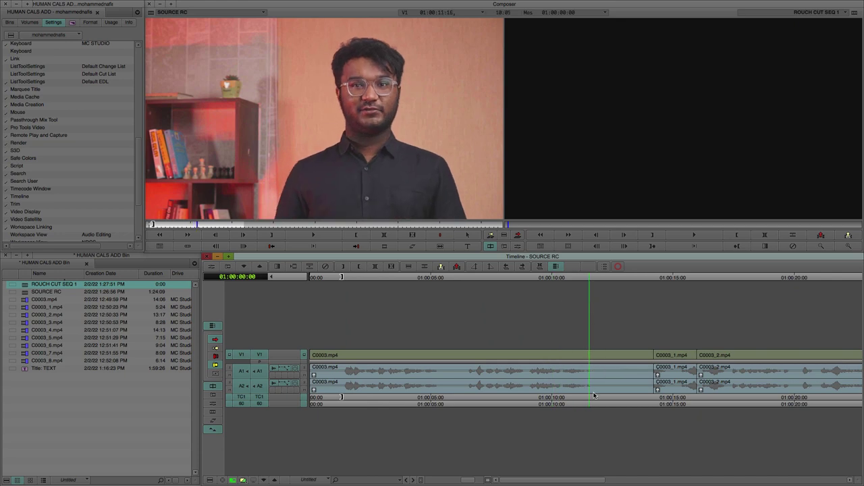
pyautogui.press('o')
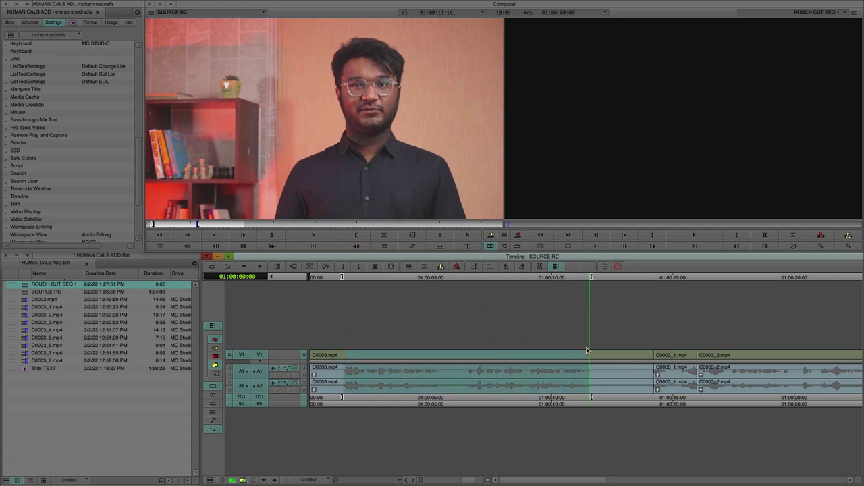
pyautogui.hotkey('ctrl', '[')
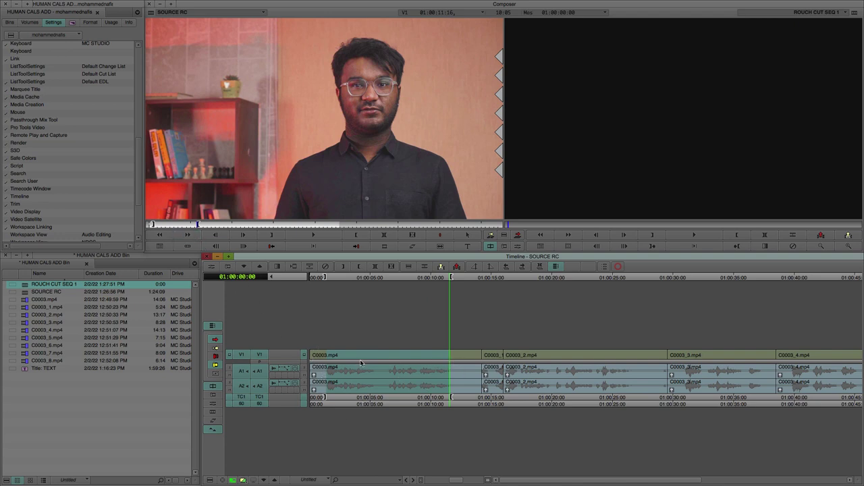
pyautogui.press('Escape')
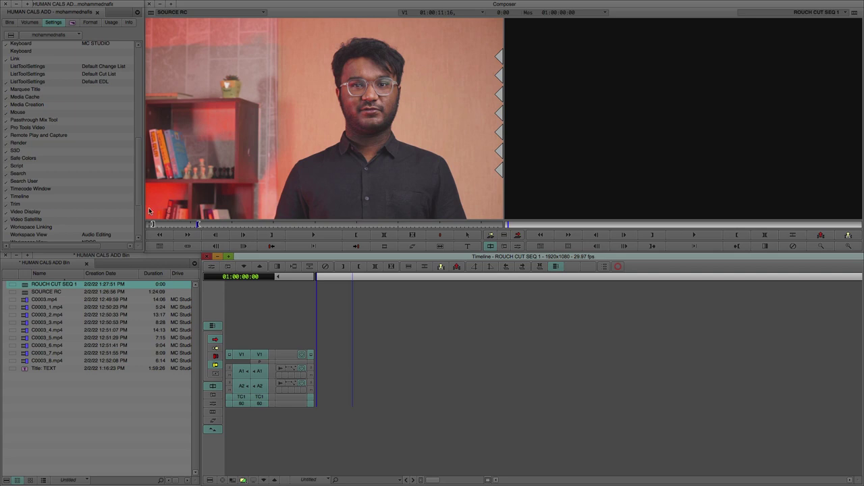
# Step: Edit the marked 10:05 C0003.mp4 section into ROUCH CUT SEQ 1 and show the A2 waveform
pyautogui.moveTo(150, 211); pyautogui.dragTo(337, 346)
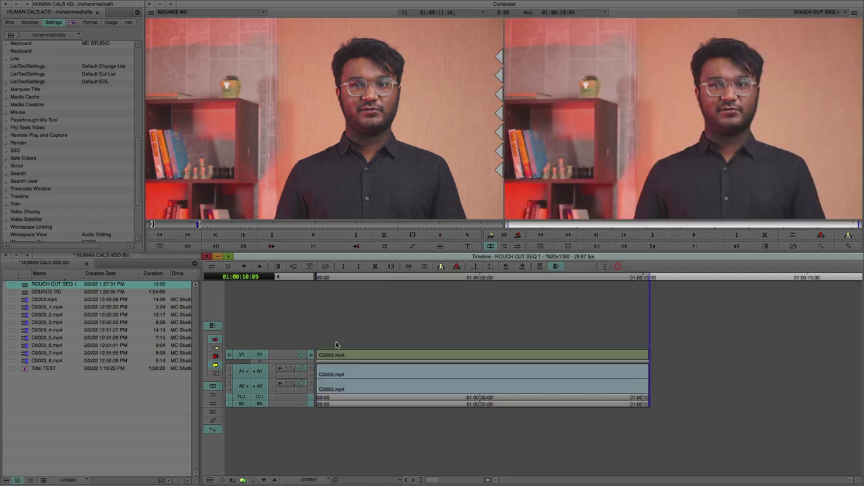
pyautogui.click(282, 381)
# Step: Set the A1/A2 audio display to Clip Gain, close the Audio Track Effect Tool, and preview the edit's end
pyautogui.click(293, 371)
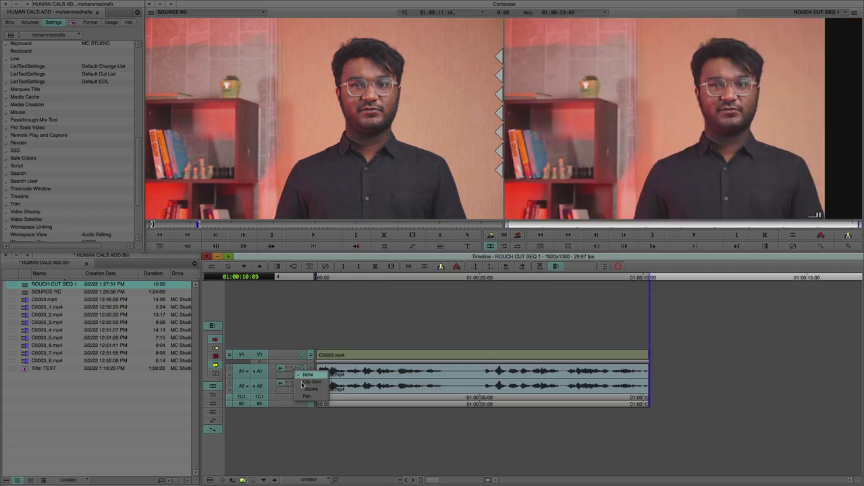
pyautogui.click(300, 378)
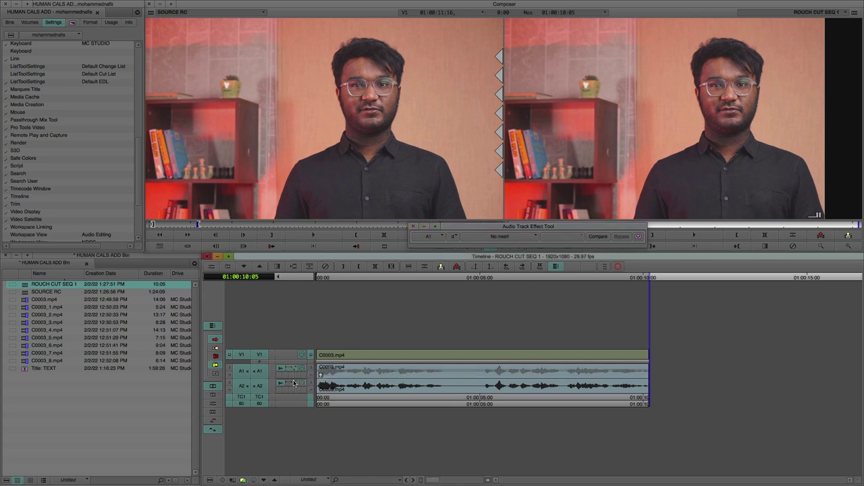
pyautogui.click(297, 385)
pyautogui.click(309, 393)
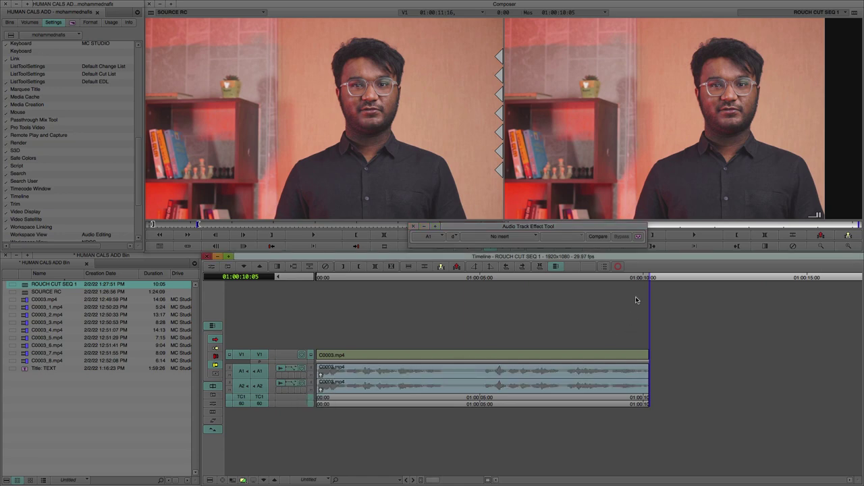
pyautogui.click(413, 226)
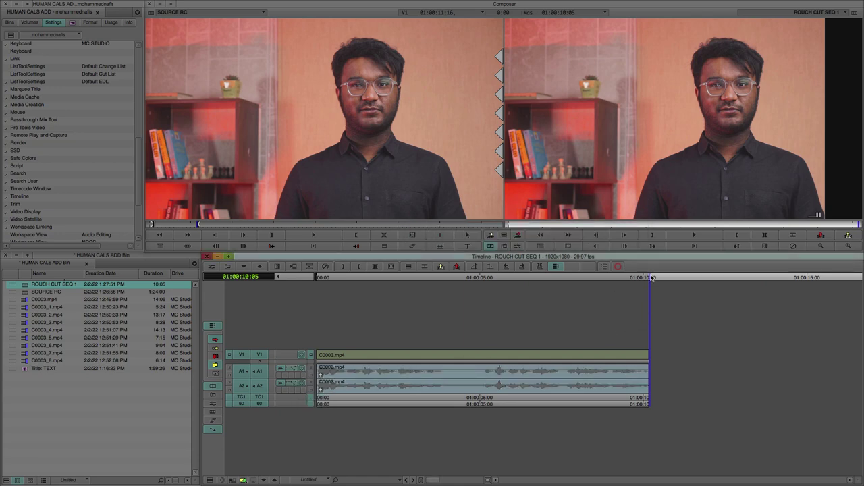
pyautogui.moveTo(654, 273); pyautogui.dragTo(685, 309)
# Step: Bring SOURCE RC into the timeline and step through edits (A/S) to the start of C0003_2.mp4
pyautogui.hotkey('ctrl', 't')
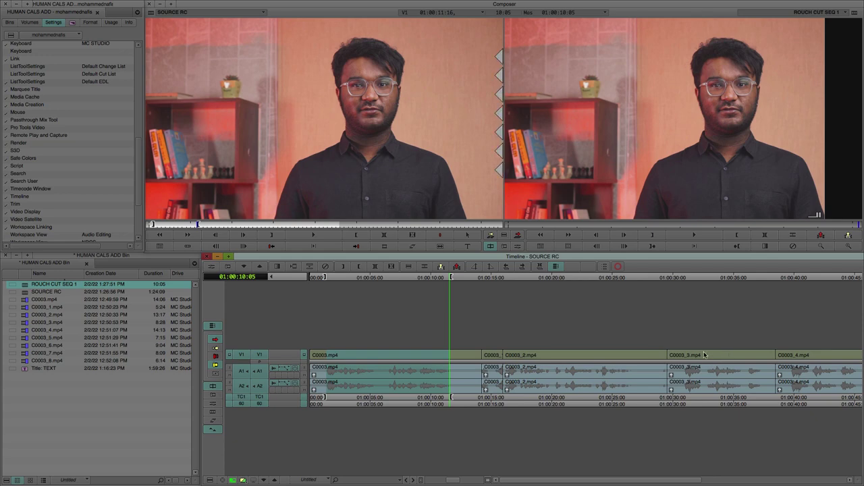
pyautogui.press('a')
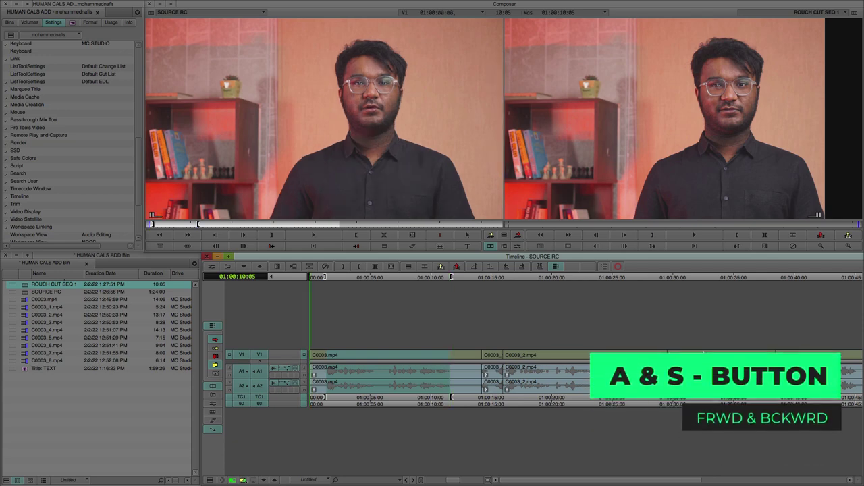
pyautogui.press('s')
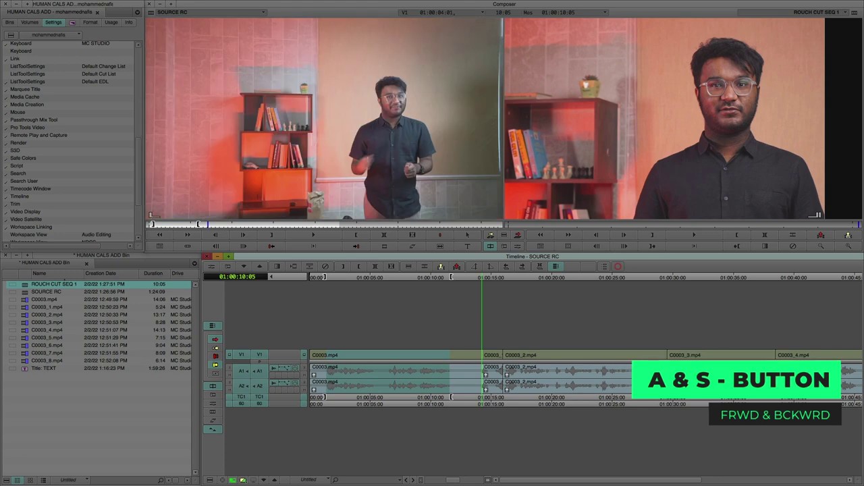
pyautogui.press('s')
pyautogui.press('s')
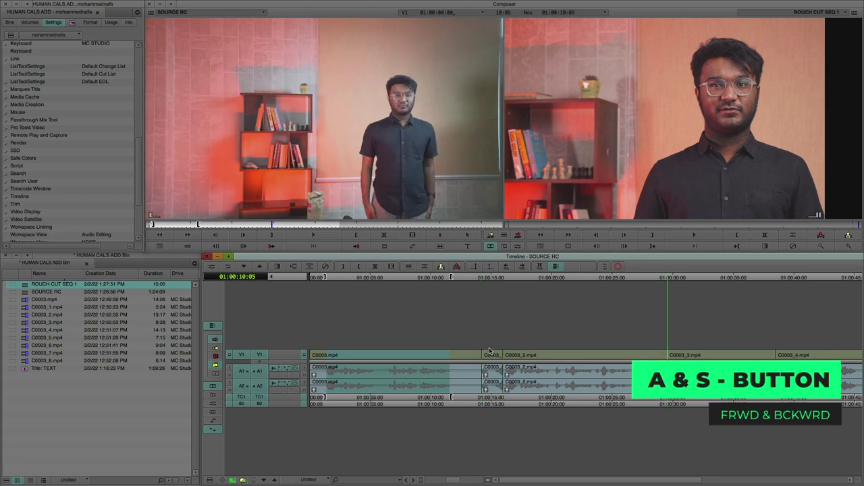
pyautogui.press('a')
pyautogui.press('space')
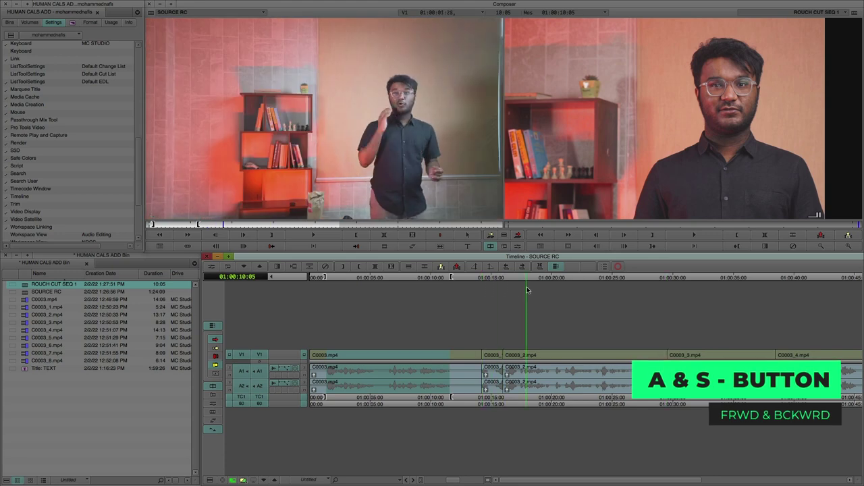
pyautogui.press('space')
# Step: Play C0003_2.mp4 from its start and mark the OUT point around 01:00:25
pyautogui.click(536, 361)
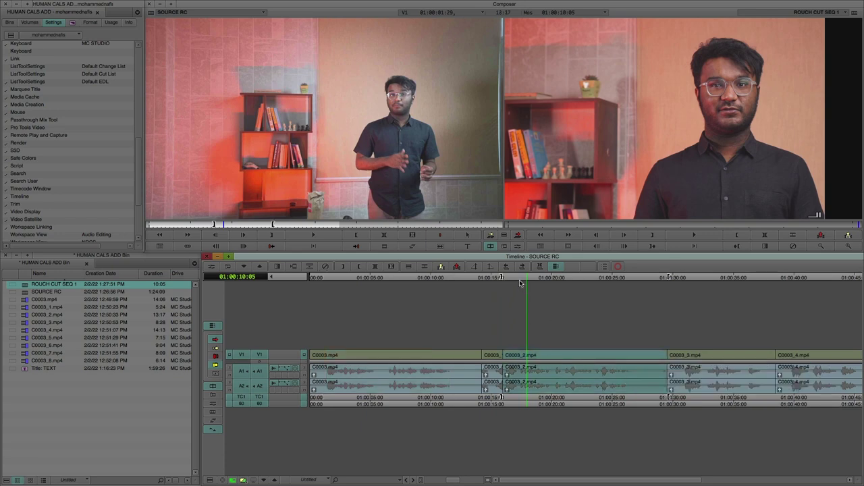
pyautogui.press('a')
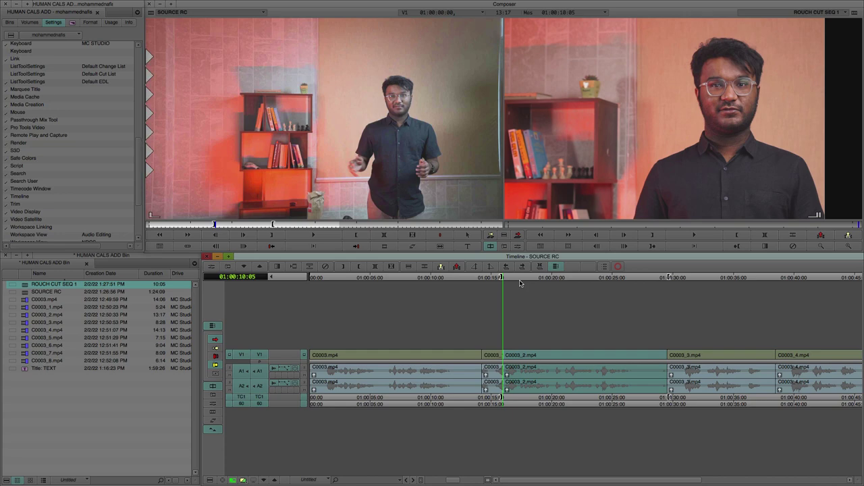
pyautogui.press('space')
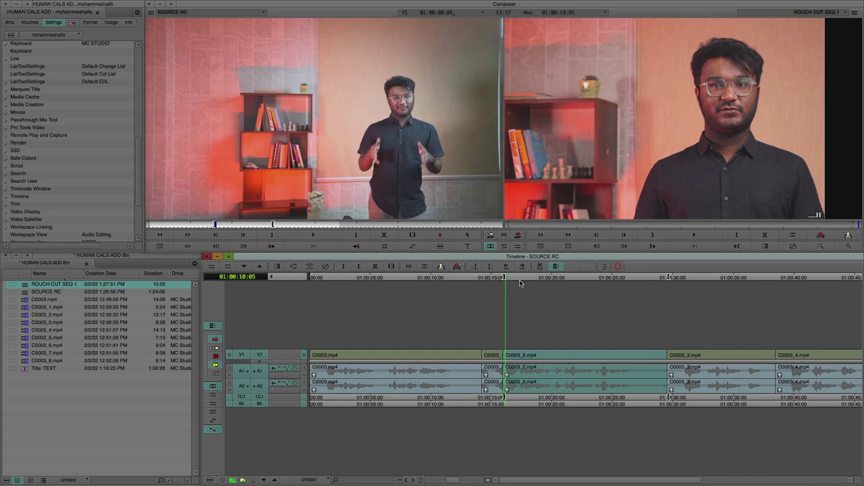
pyautogui.click(619, 279)
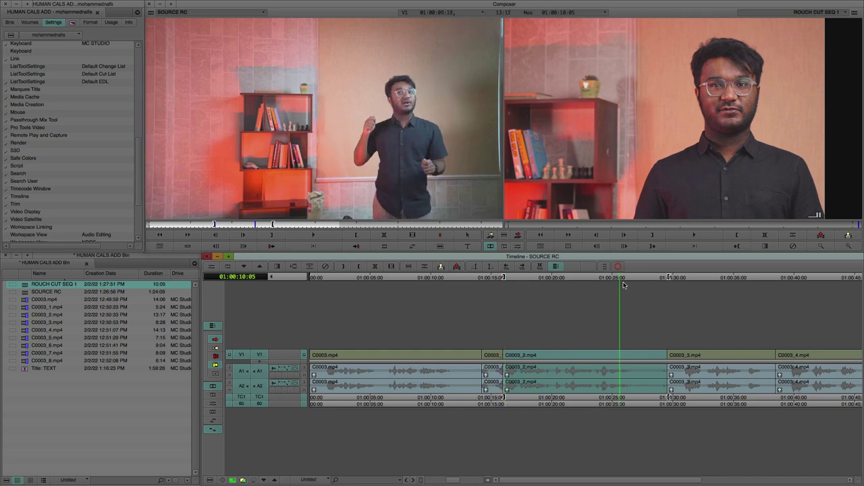
pyautogui.press('space')
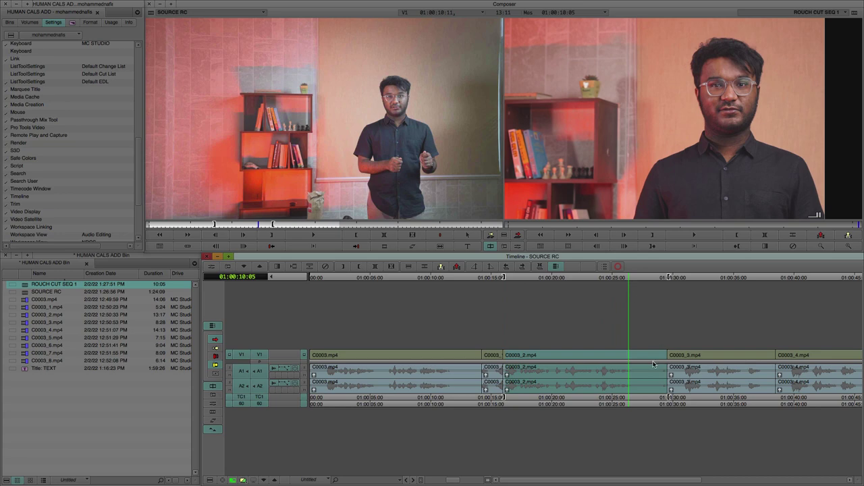
pyautogui.press('o')
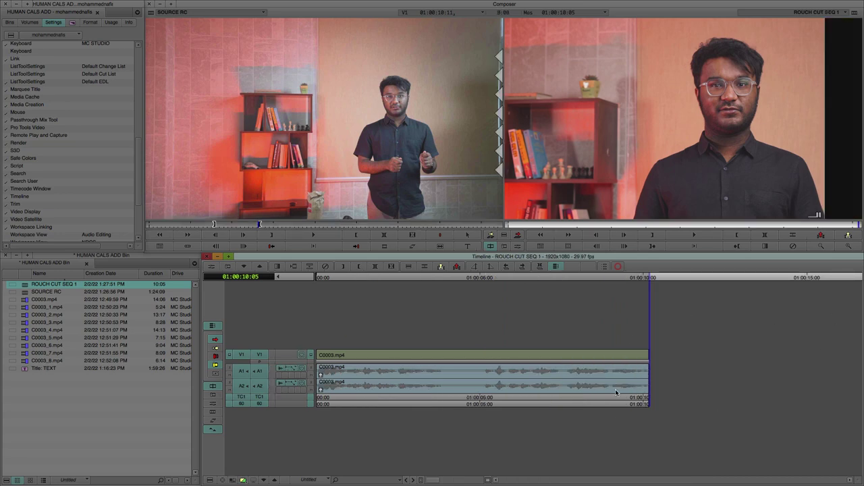
# Step: Add the marked C0003_2 section to the sequence end, then mark the whole C0003_3 clip
pyautogui.press('v')
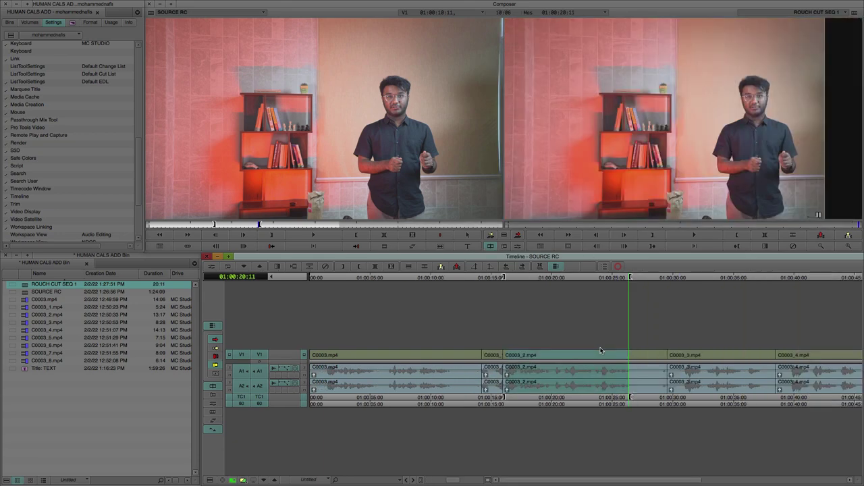
pyautogui.press('Up')
pyautogui.press('Down')
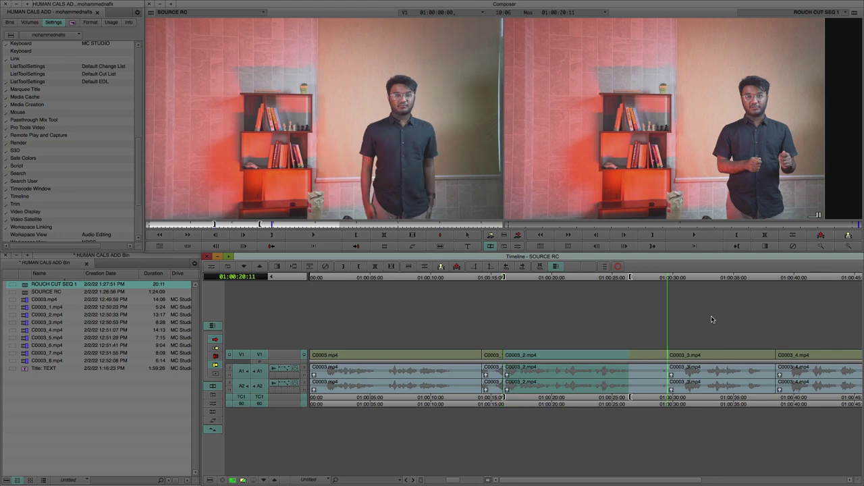
pyautogui.press('t')
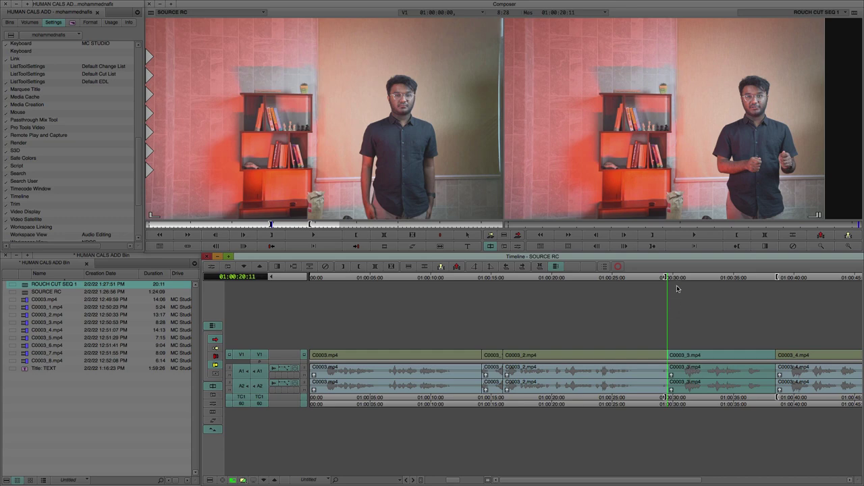
pyautogui.press('space')
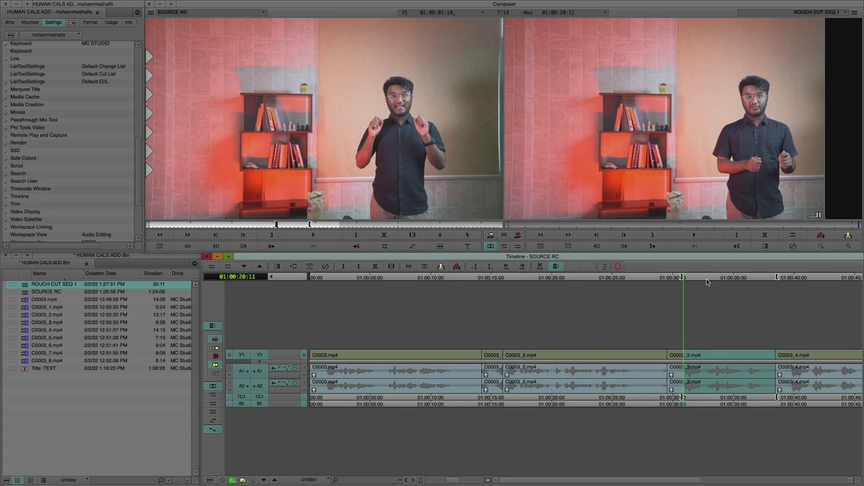
# Step: Set the mark at 07:24 into C0003_3 and splice the section onto ROUCH CUT SEQ 1, totalling 26:26
pyautogui.click(756, 281)
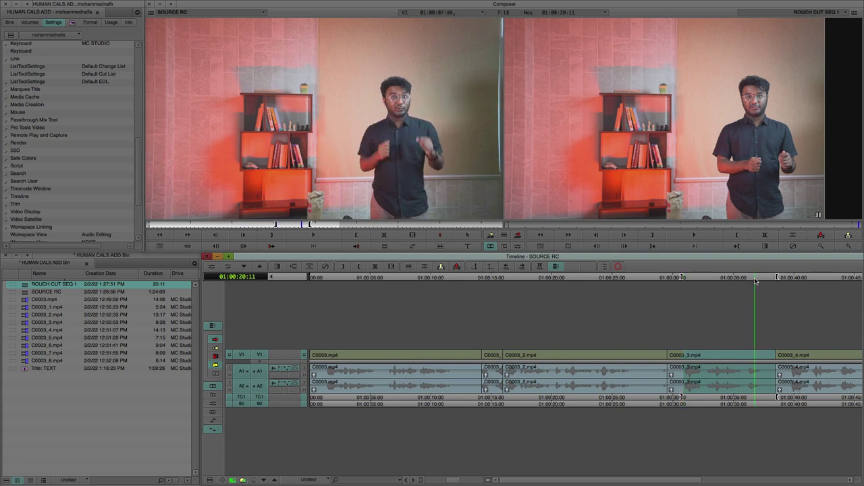
pyautogui.moveTo(758, 281); pyautogui.dragTo(763, 283)
pyautogui.press('i')
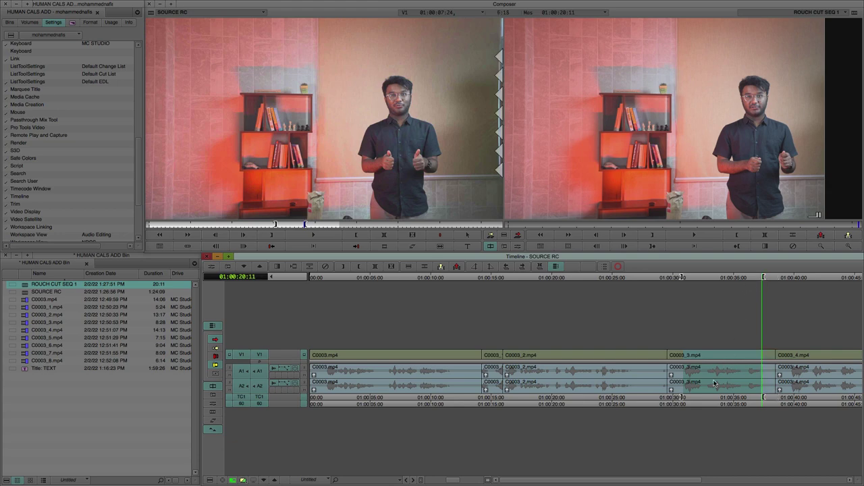
pyautogui.click(794, 211)
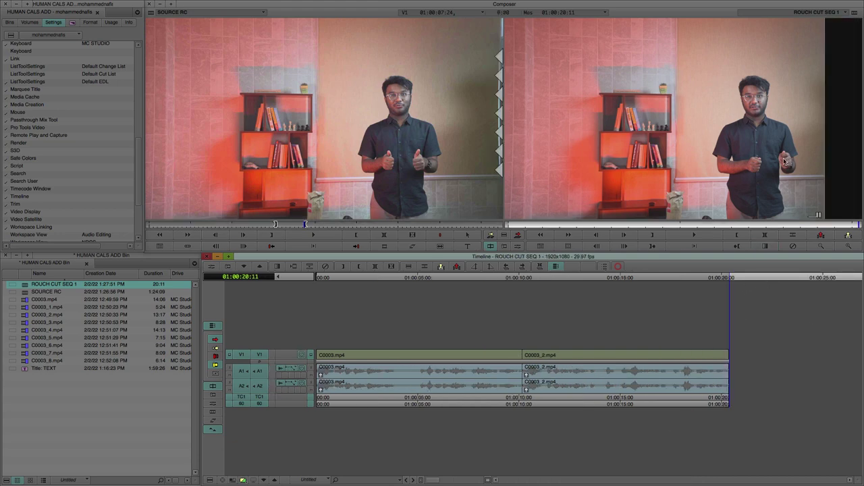
pyautogui.press('v')
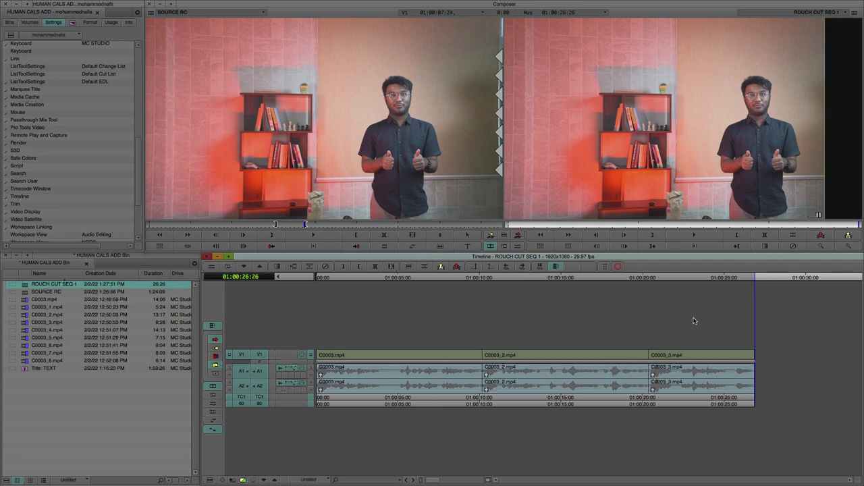
# Step: Return to ROUCH CUT SEQ 1, parked at 01:00:00:00 with all three clips fitting the timeline
pyautogui.hotkey('ctrl', '/')
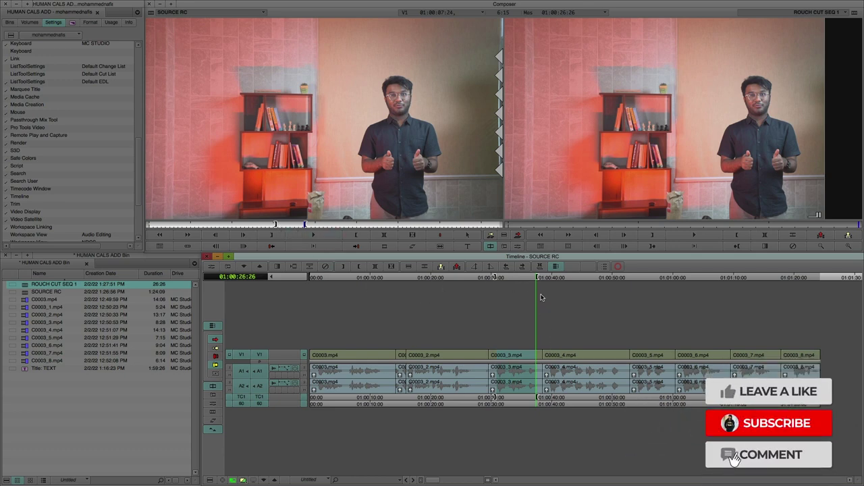
pyautogui.click(212, 385)
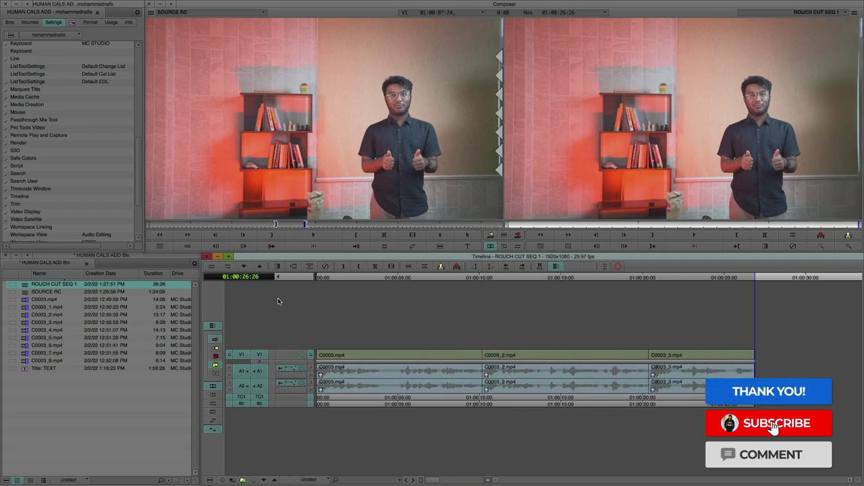
pyautogui.moveTo(339, 279); pyautogui.dragTo(312, 282)
pyautogui.hotkey('ctrl', '[')
pyautogui.hotkey('ctrl', '[')
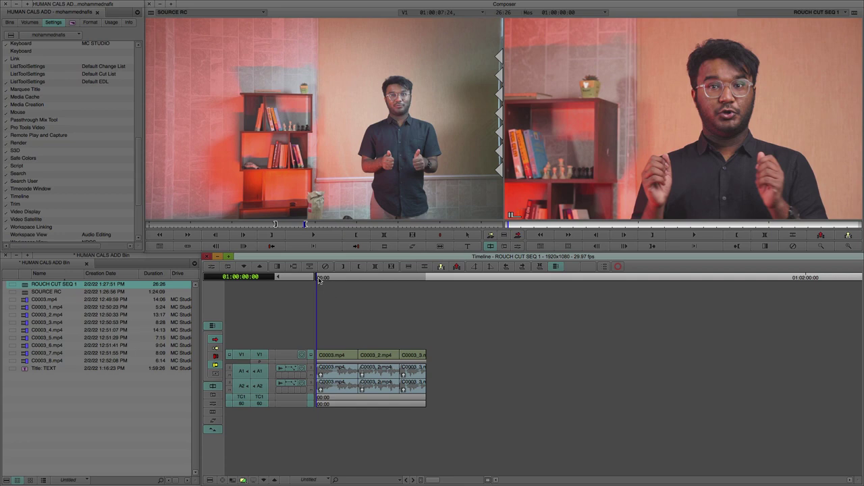
# Step: Trial-trim the first clip to about seven seconds, undo it, and return to the sequence start
pyautogui.moveTo(319, 279); pyautogui.dragTo(326, 280)
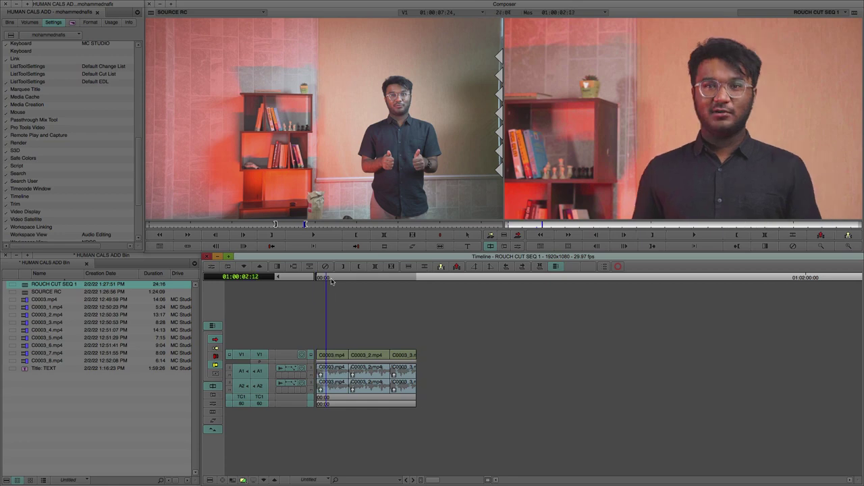
pyautogui.moveTo(325, 279); pyautogui.dragTo(342, 285)
pyautogui.press('w')
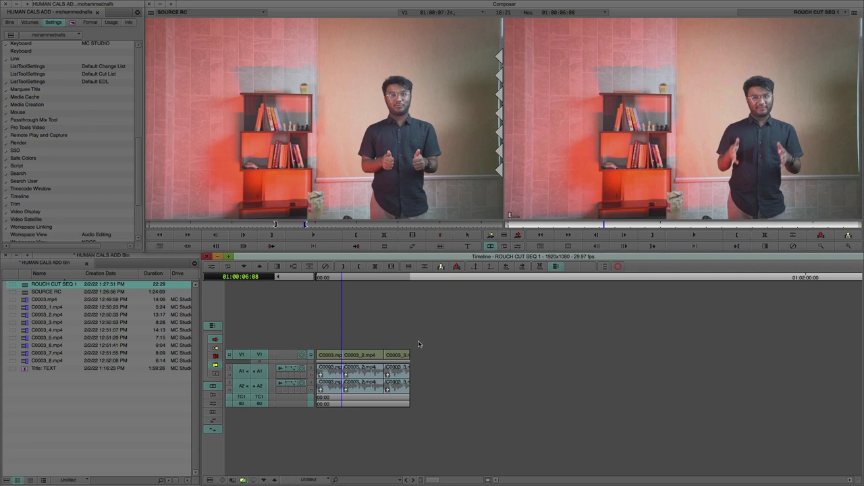
pyautogui.moveTo(471, 321)
pyautogui.mouseDown()
pyautogui.moveTo(349, 443)
pyautogui.moveTo(367, 439)
pyautogui.mouseUp()
pyautogui.press('u')
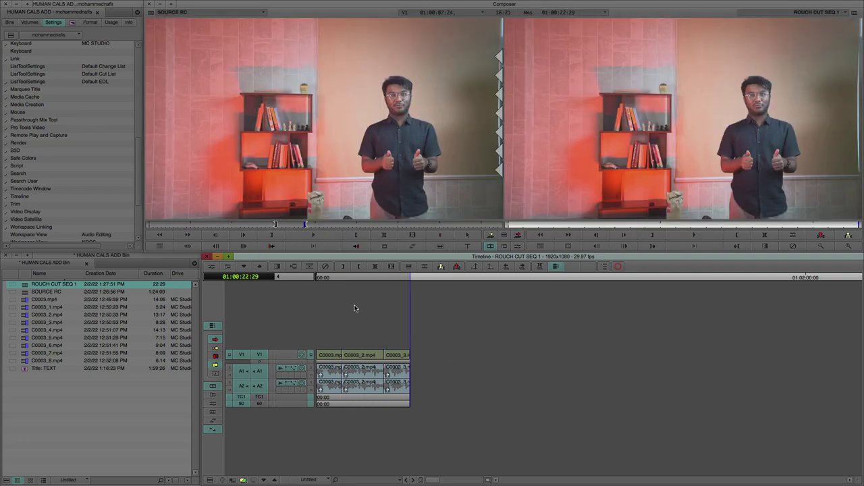
pyautogui.click(332, 279)
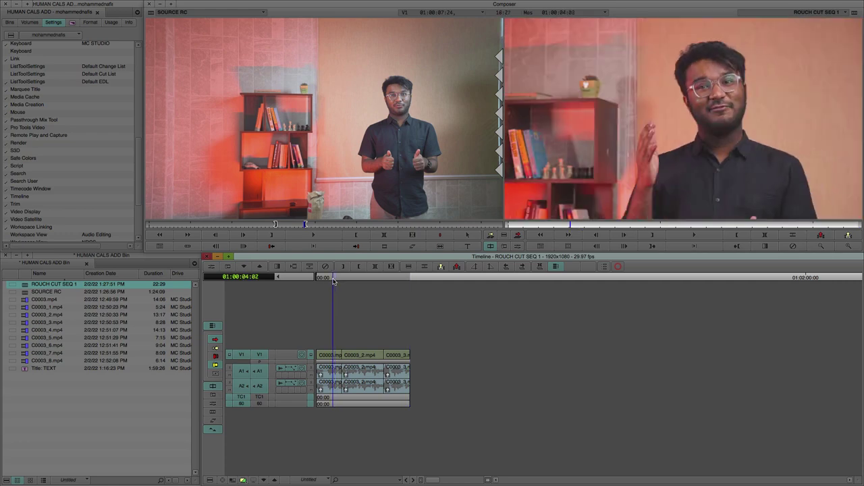
pyautogui.hotkey('ctrl', 'z')
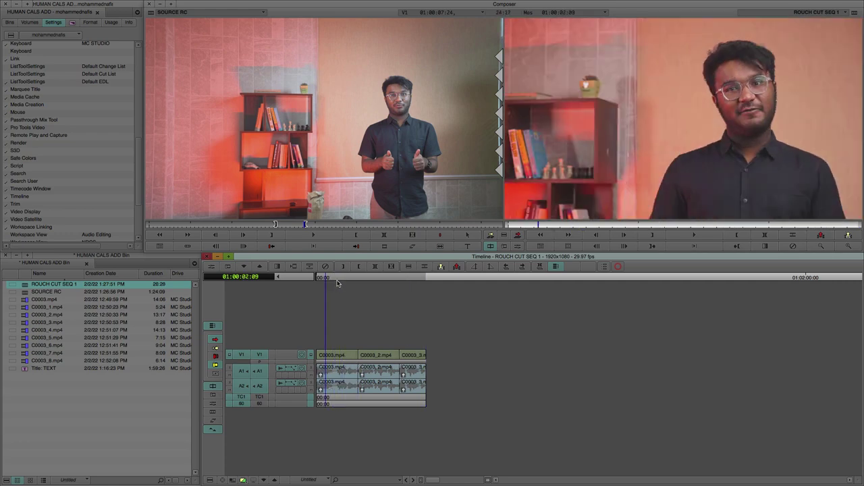
pyautogui.press('Home')
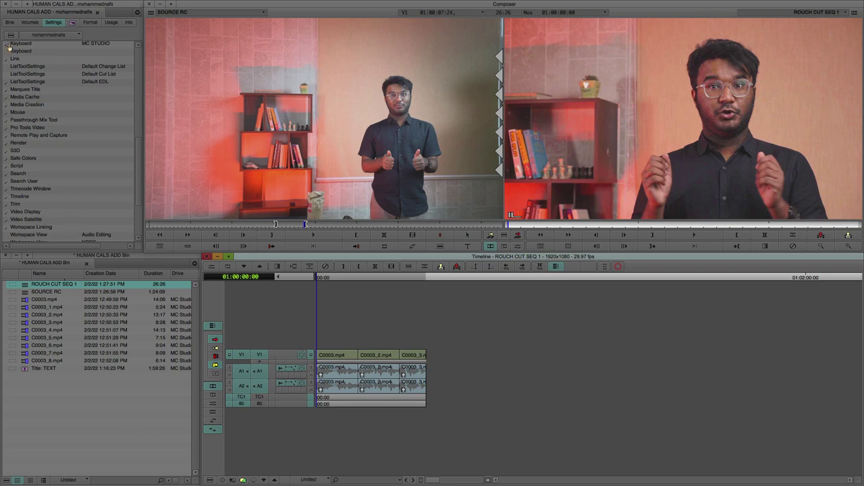
# Step: Close the HUMAN CALS ADD project from the bin list's context menu
pyautogui.click(9, 22)
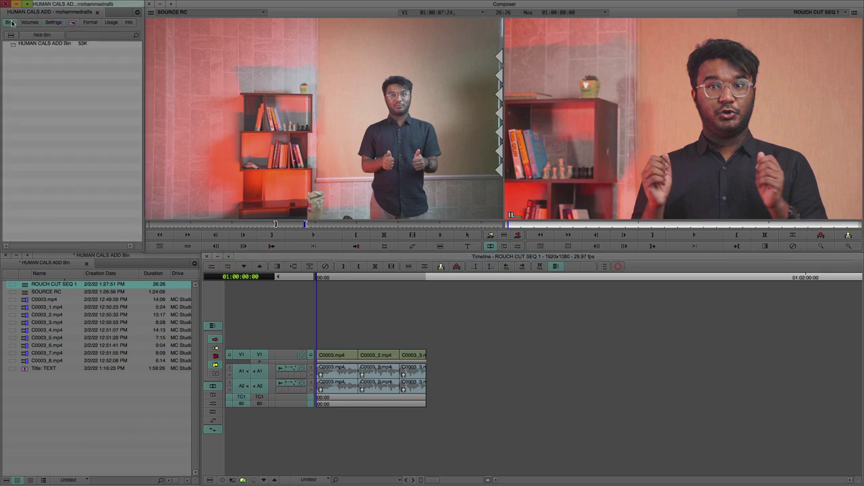
pyautogui.rightClick(45, 86)
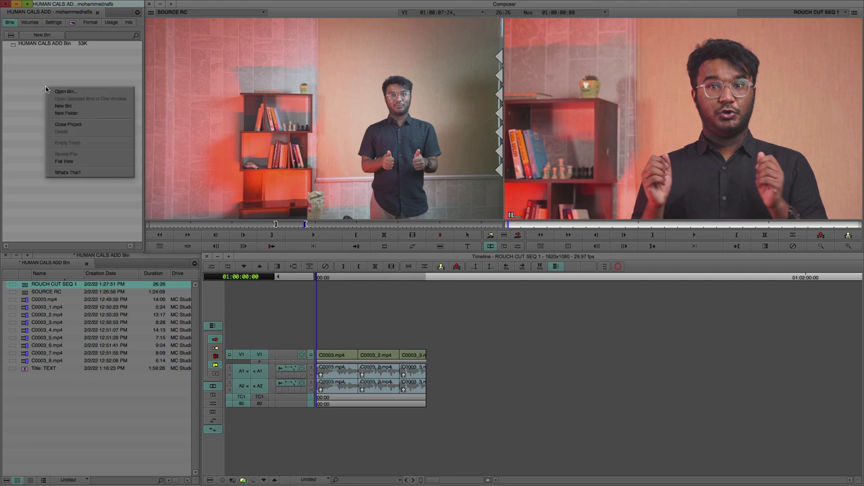
pyautogui.click(76, 120)
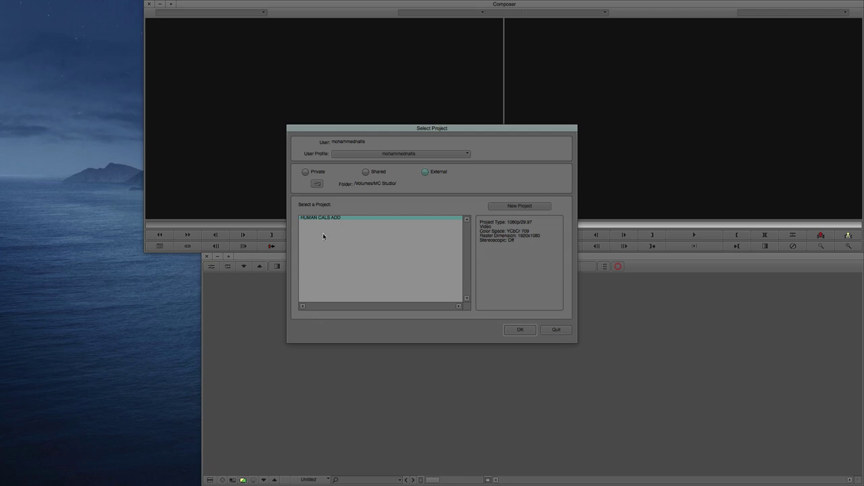
# Step: Reopen HUMAN CALS ADD from the Select Project dialog, restoring ROUCH CUT SEQ 1 at 26:26
pyautogui.moveTo(392, 127)
pyautogui.mouseDown()
pyautogui.moveTo(368, 113)
pyautogui.moveTo(384, 129)
pyautogui.mouseUp()
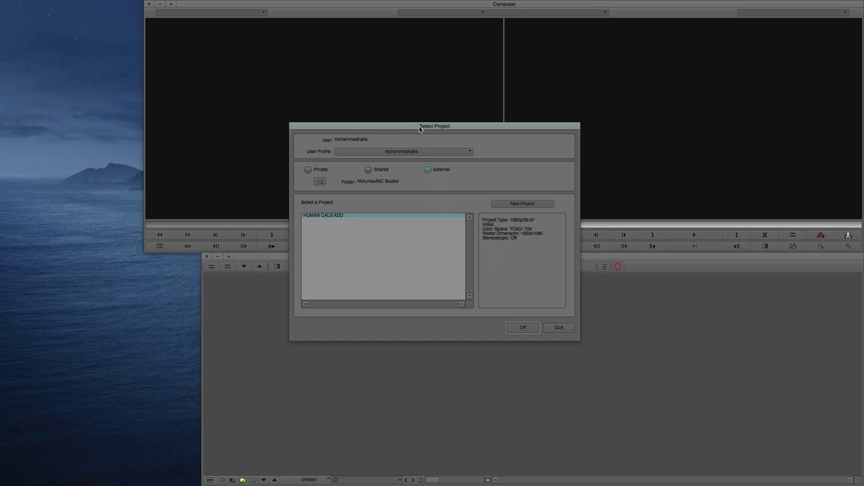
pyautogui.moveTo(425, 131)
pyautogui.mouseDown()
pyautogui.moveTo(492, 120)
pyautogui.moveTo(449, 145)
pyautogui.mouseUp()
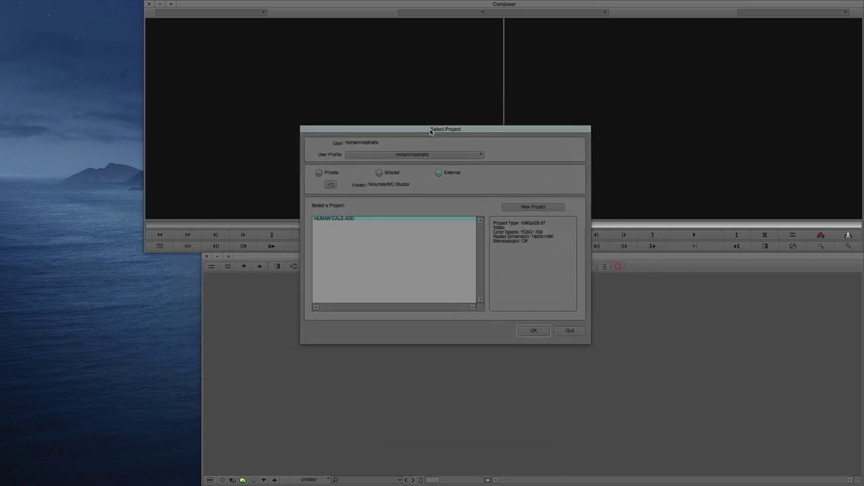
pyautogui.click(533, 330)
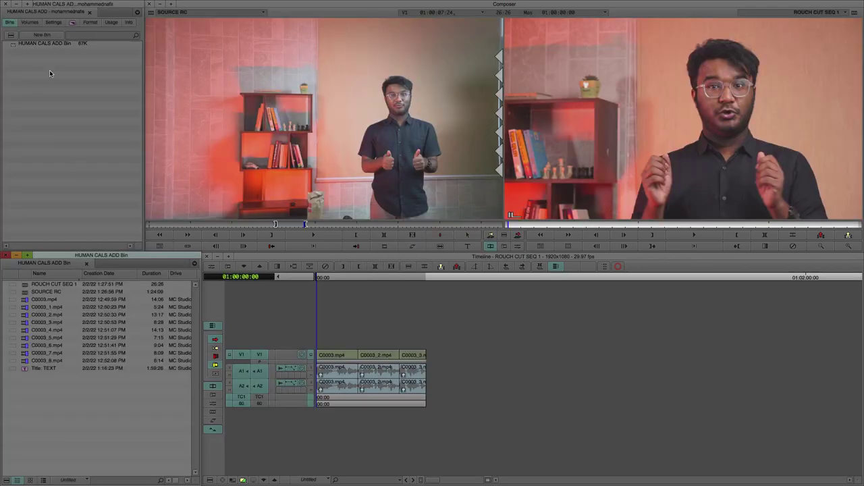
# Step: Uncheck Automatically Launch Last Project at Startup in Interface settings, then apply and close
pyautogui.click(54, 22)
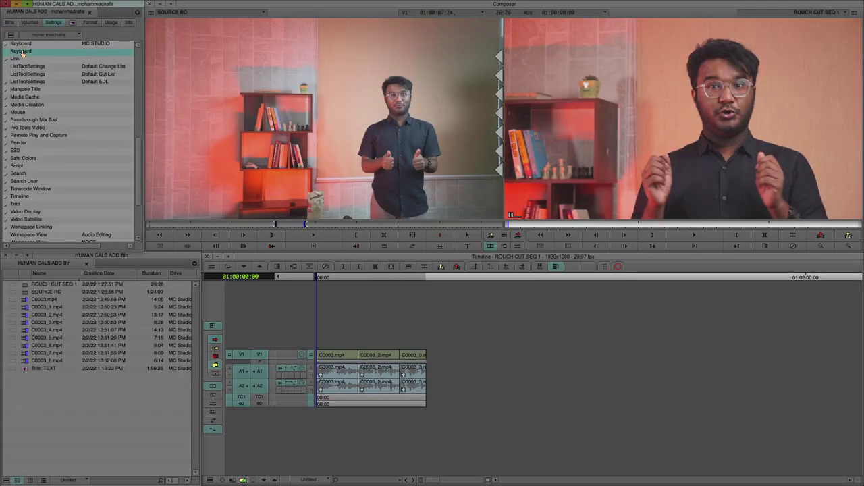
pyautogui.scroll(3, 21, 53)
pyautogui.doubleClick(21, 51)
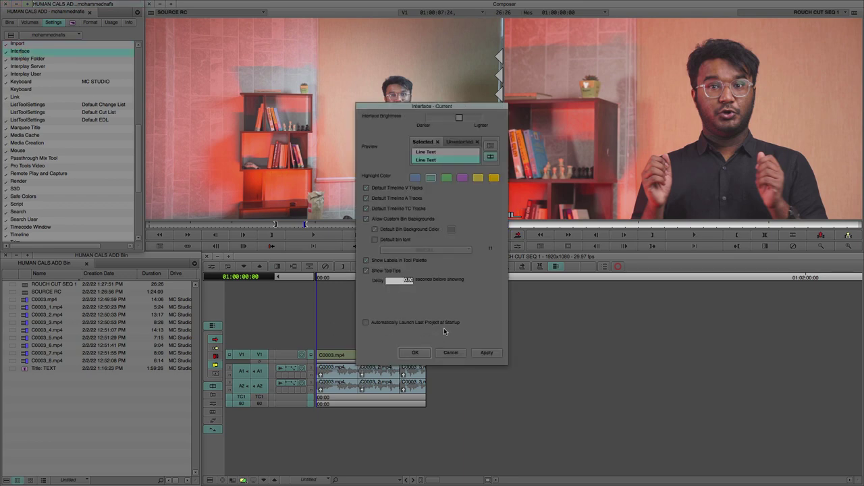
pyautogui.click(366, 323)
pyautogui.click(479, 353)
pyautogui.click(423, 356)
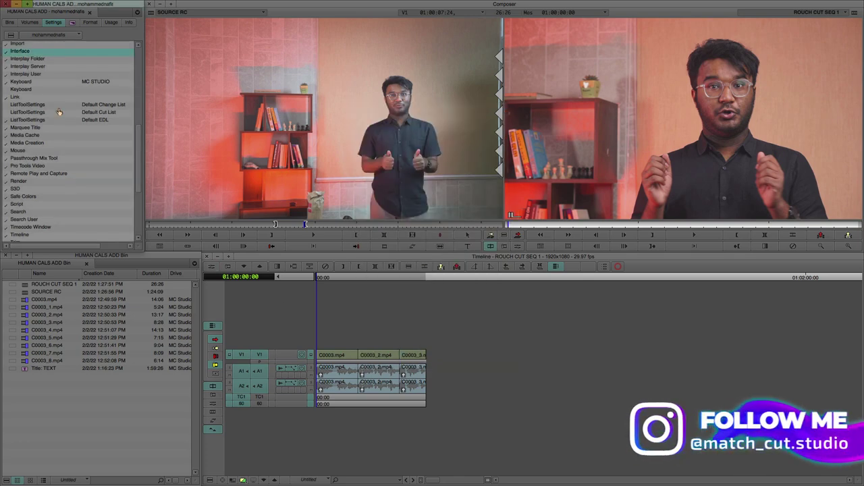
# Step: Switch the project window to the bin list showing HUMAN CALS ADD Bin (67K)
pyautogui.click(9, 23)
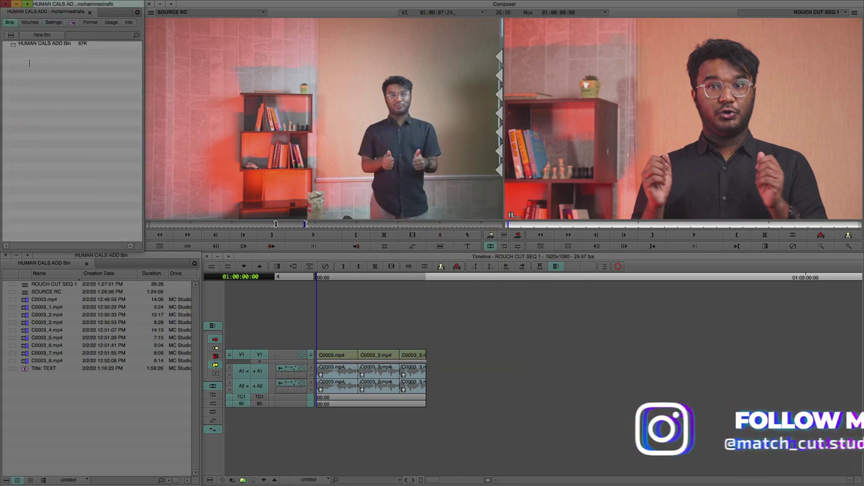